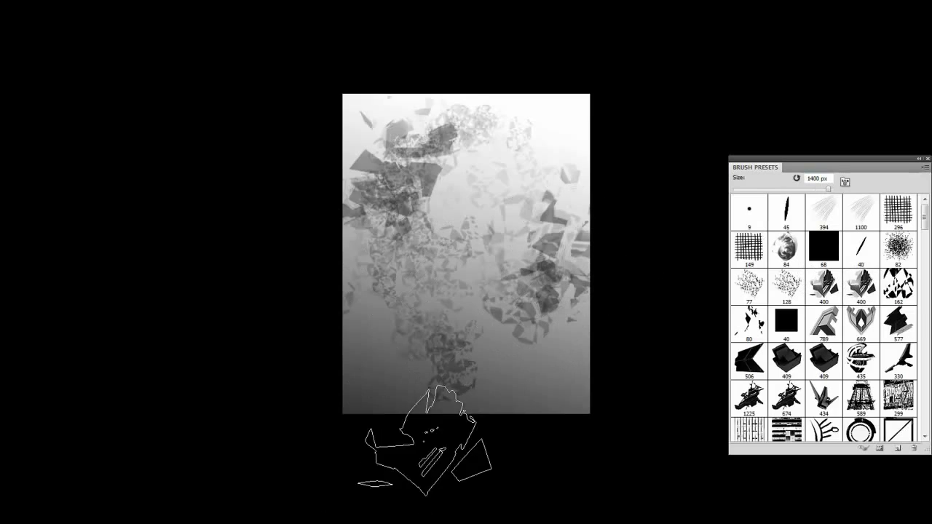
Stamp shard-shaped texture across the grey canvas, shrinking the brush as you go
click(408, 349)
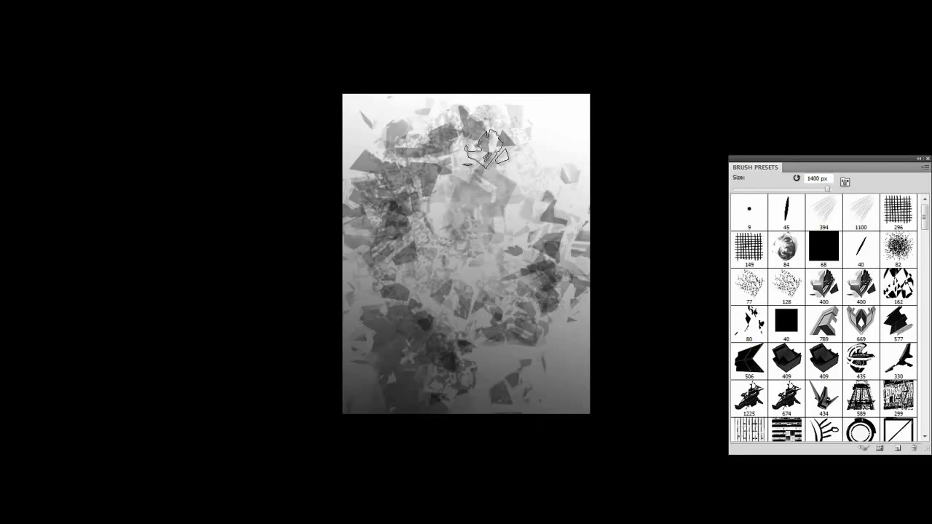
drag(513, 233, 593, 156)
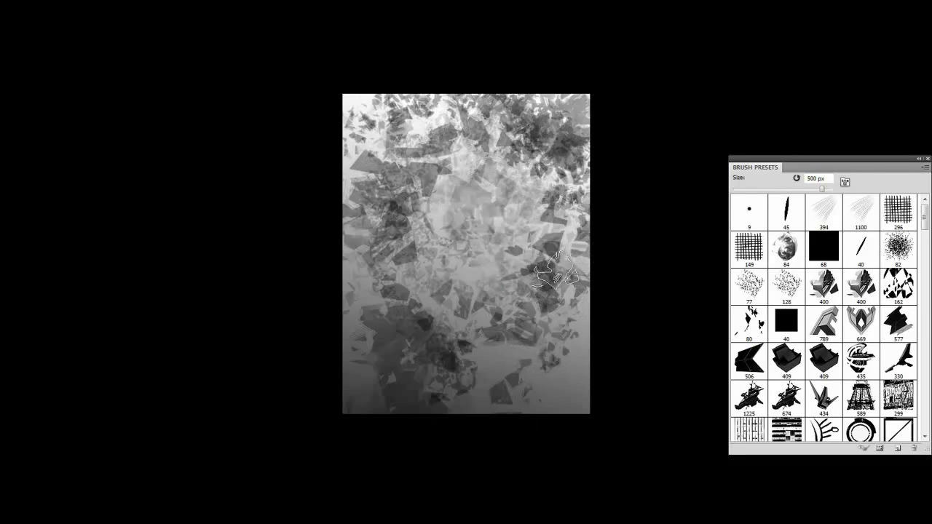
key(bracketleft)
key(bracketleft)
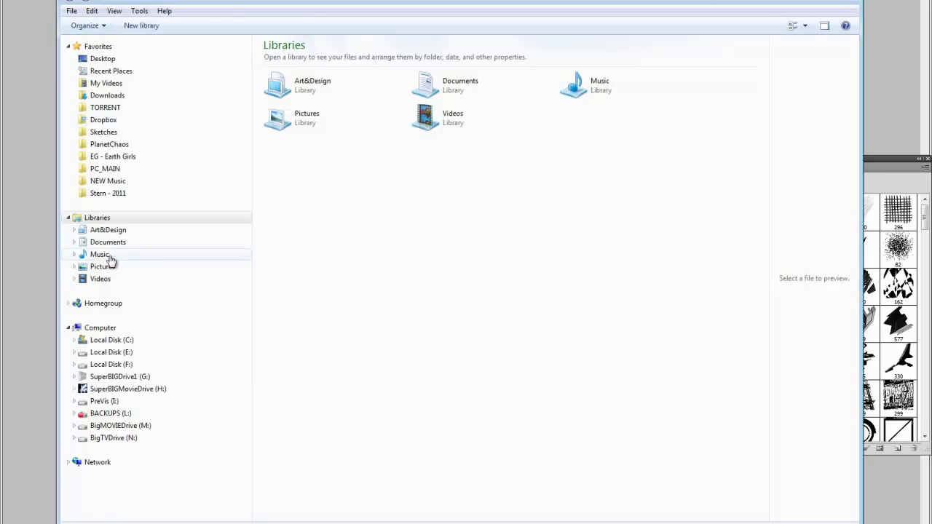
Browse to Reference > Environments > Cities & Buildings > New York for the city photo
click(120, 376)
double_click(288, 93)
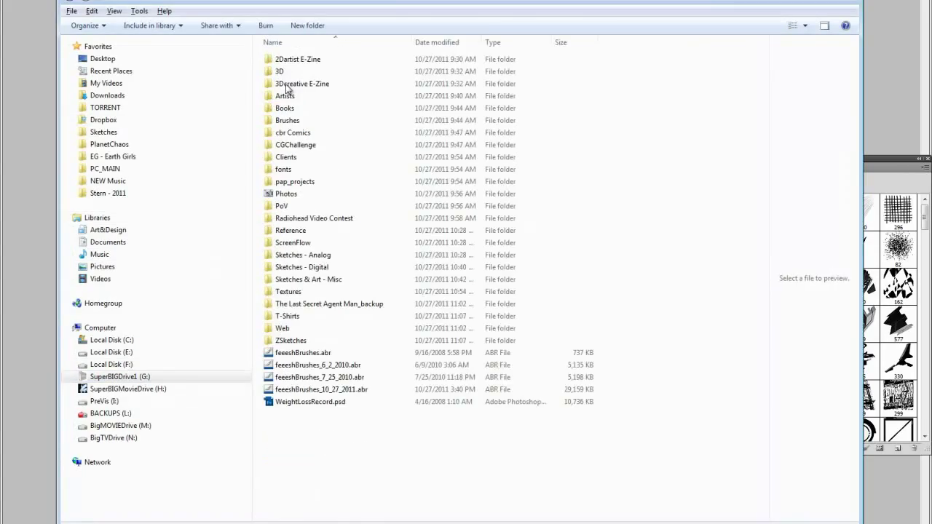
double_click(291, 211)
double_click(223, 201)
double_click(209, 139)
double_click(219, 124)
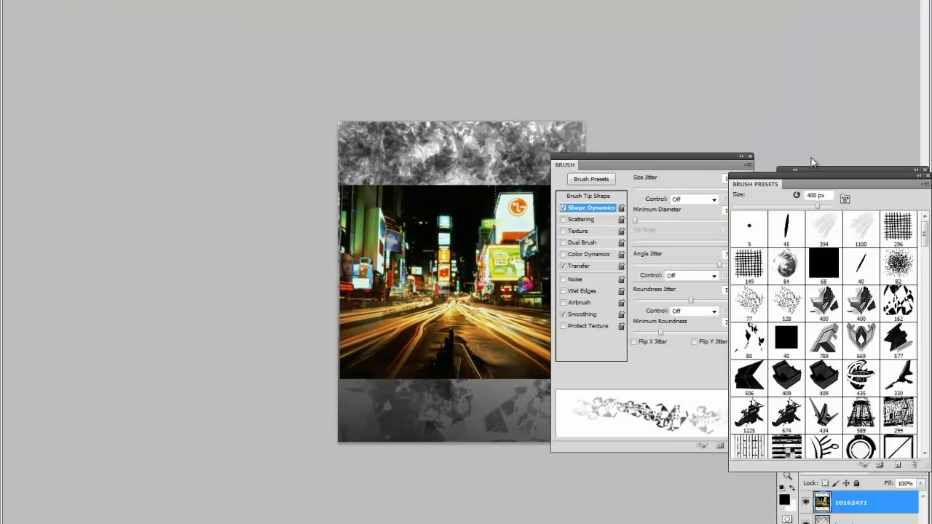
Set the city photo layer's blend mode to Exclusion
key(F5)
click(833, 468)
key(Down)
key(Down)
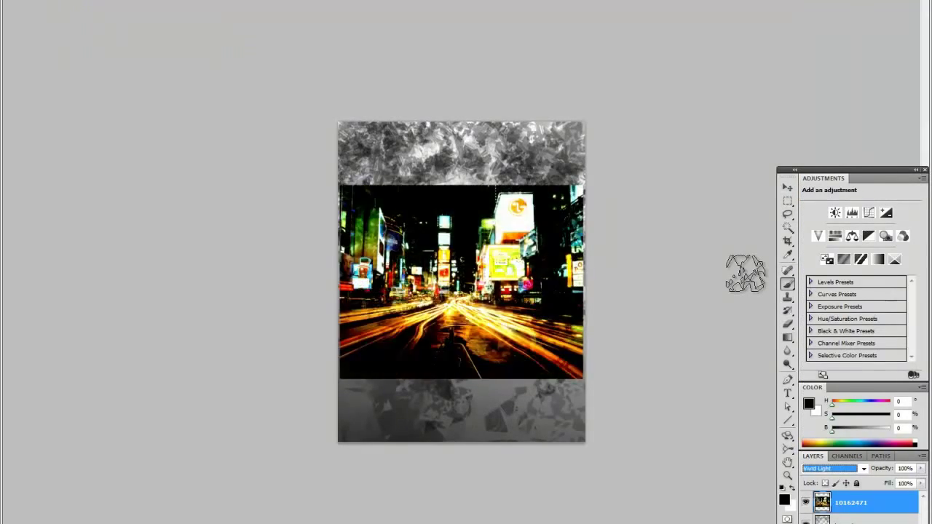
key(Down)
key(Up)
key(Up)
Rotate the city photo, desaturate it with Hue/Saturation -100, and set opacity to 55%
key(ctrl+t)
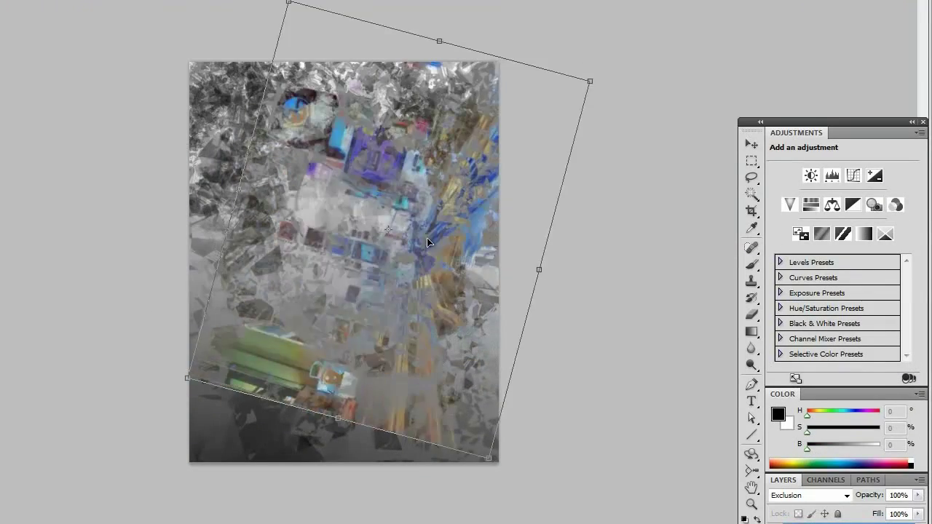
drag(597, 219, 575, 95)
key(Return)
key(ctrl+u)
text(-100)
key(Return)
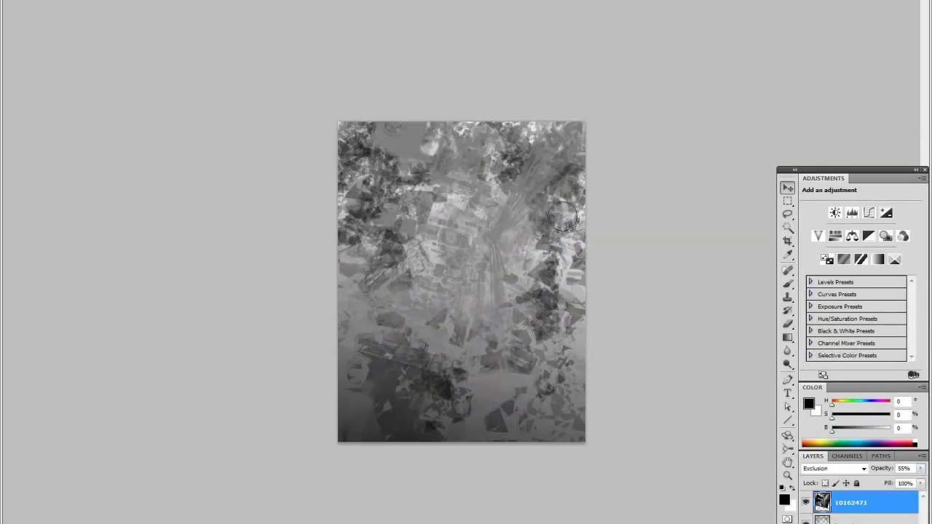
key(5)
key(5)
On a new layer, paint dark shard foliage above and lighter grey strokes lower left
drag(484, 212, 515, 251)
key(v)
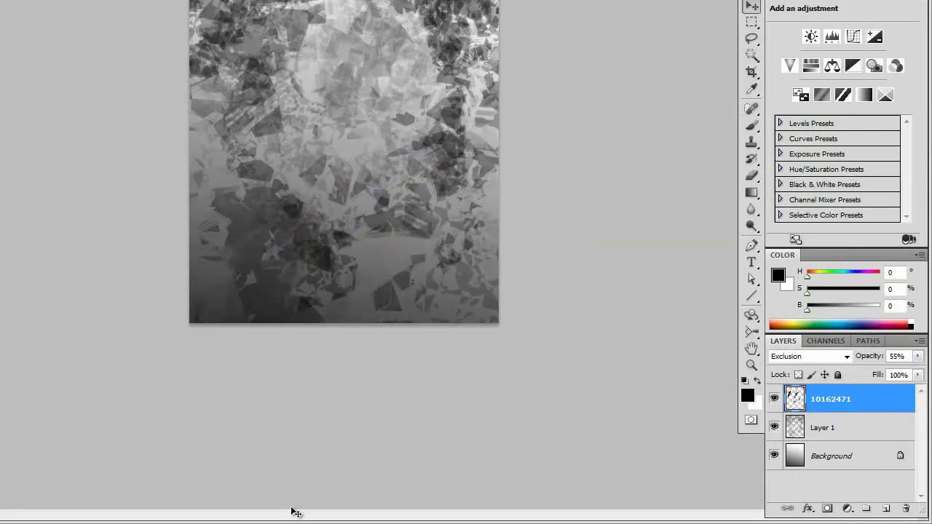
key(b)
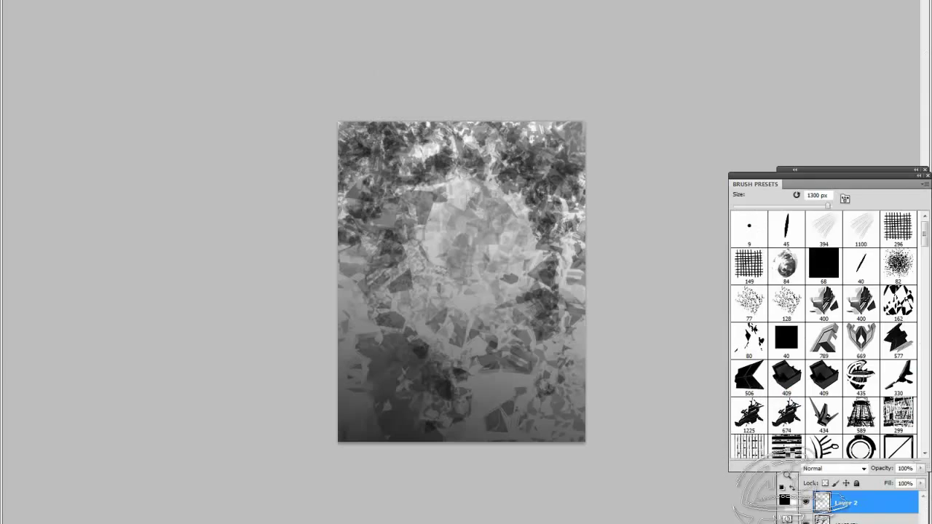
key(ctrl+shift+alt+n)
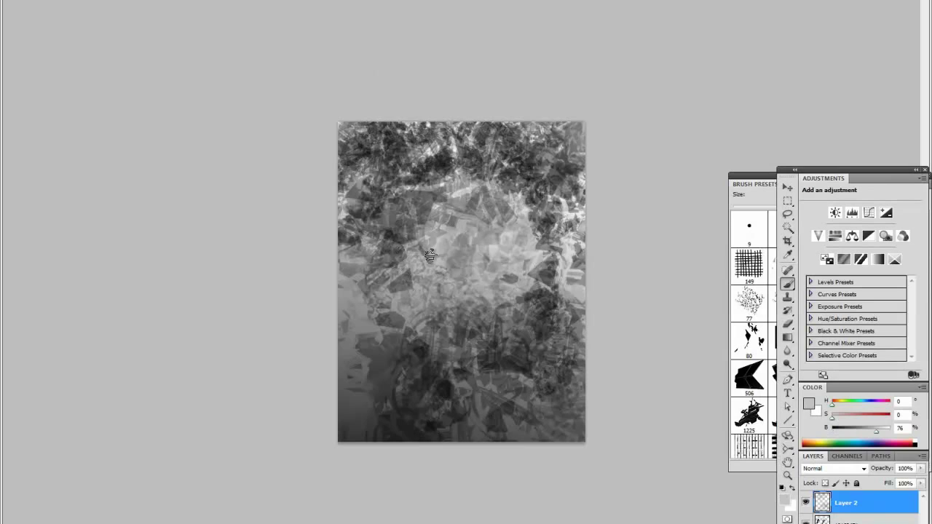
drag(430, 159, 383, 349)
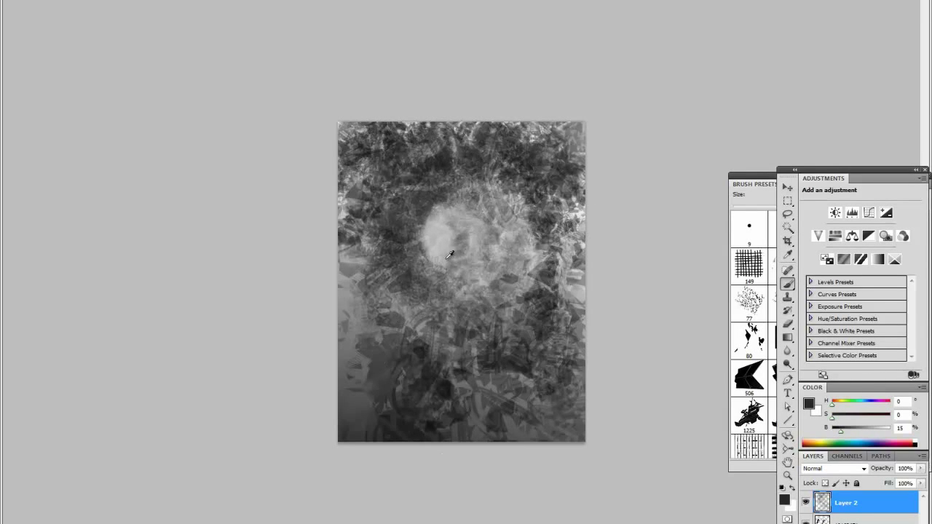
alt+click(357, 393)
drag(357, 408, 466, 306)
key(bracketright)
key(bracketright)
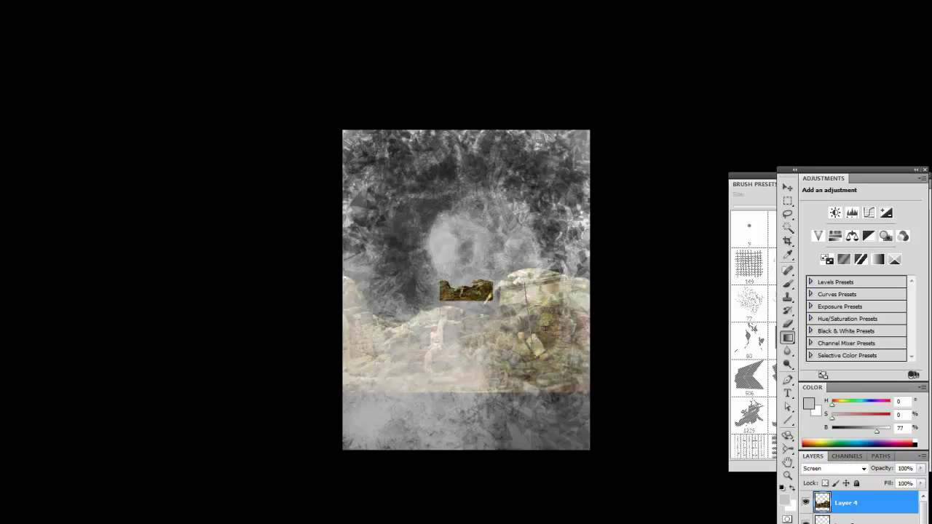
Move the ruins photo upward and set its blend mode to Overlay
key(v)
drag(526, 291, 525, 255)
drag(528, 327, 527, 318)
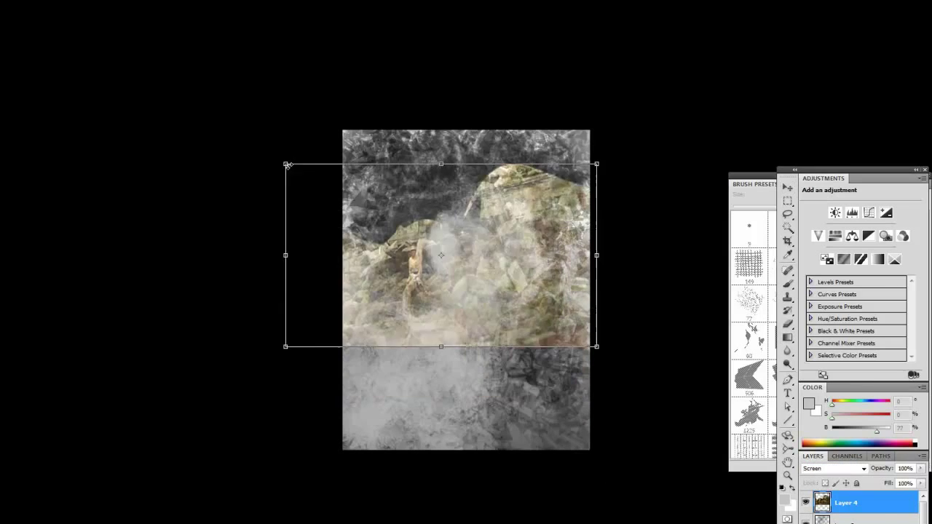
click(830, 468)
key(Down)
key(Down)
key(Down)
key(Down)
key(Down)
key(Down)
key(Down)
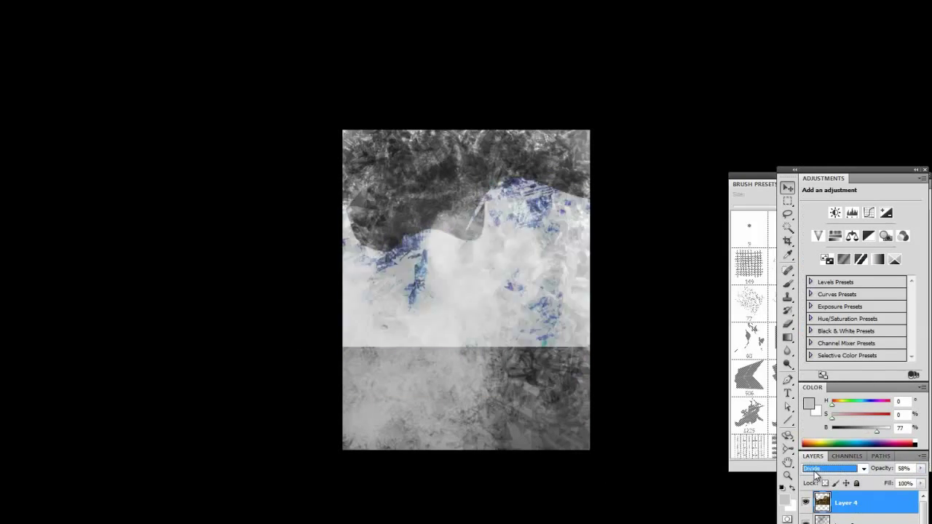
key(Up)
key(Up)
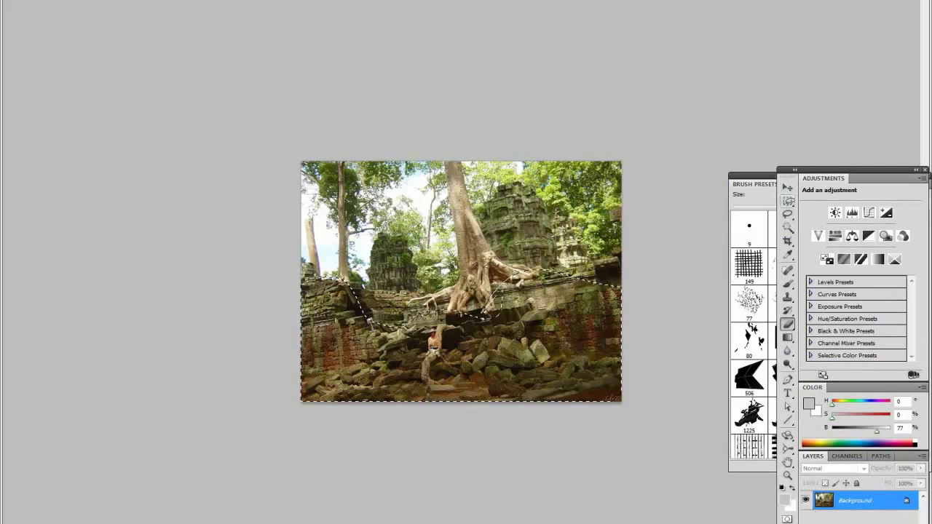
Set the tree layer to 53% opacity and reposition it over the painting
key(5)
key(3)
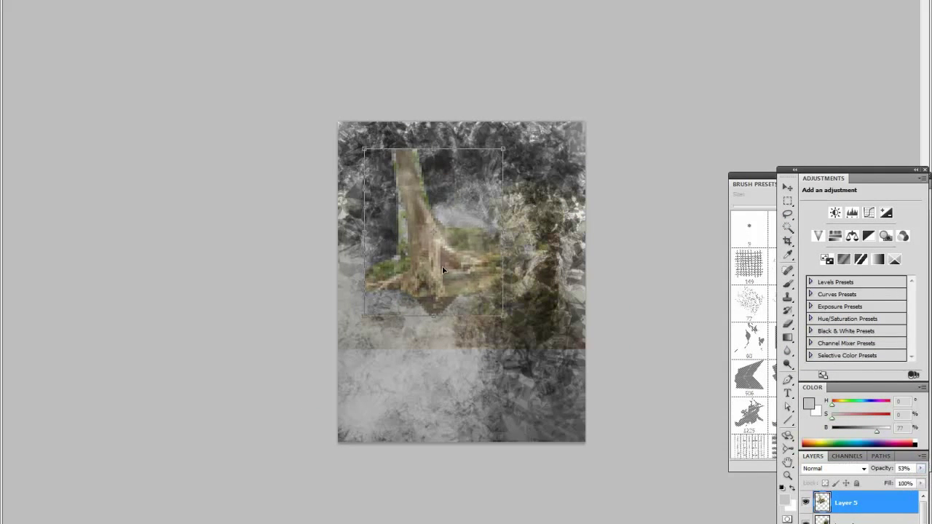
drag(470, 274, 426, 290)
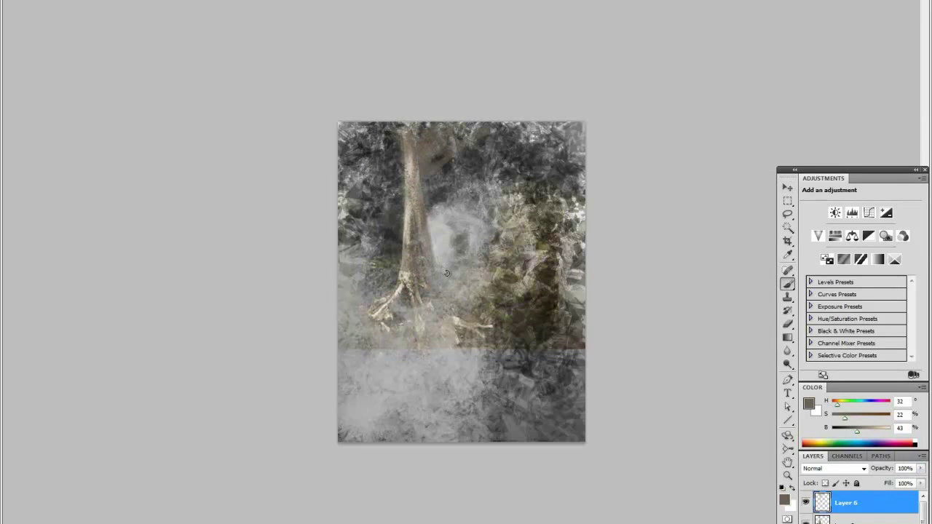
drag(429, 279, 516, 324)
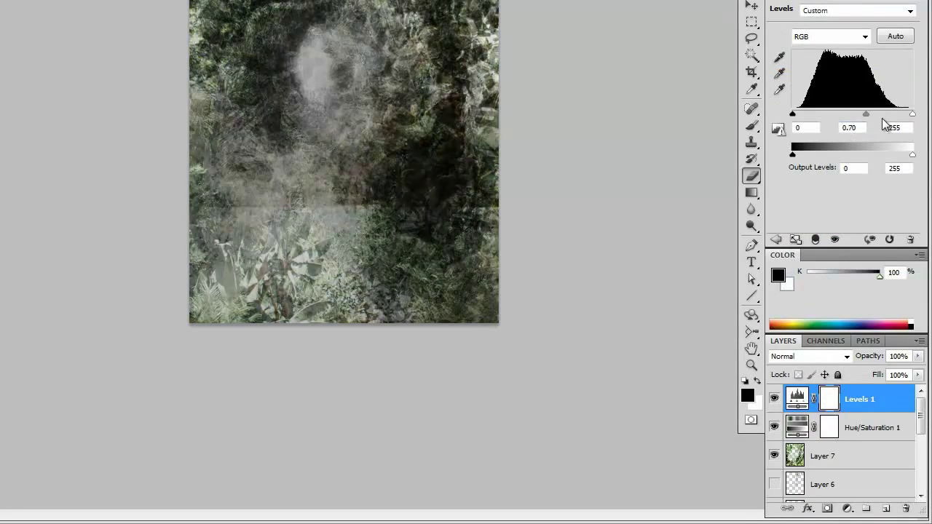
Darken the tones with Levels, then paint dark green fern strokes across the lower and left areas
drag(897, 114, 887, 115)
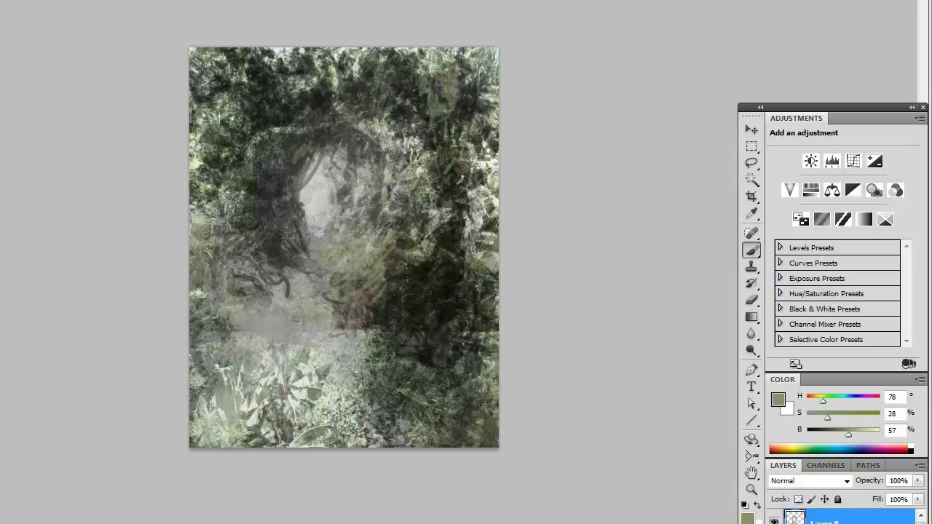
drag(296, 398, 378, 354)
alt+click(378, 355)
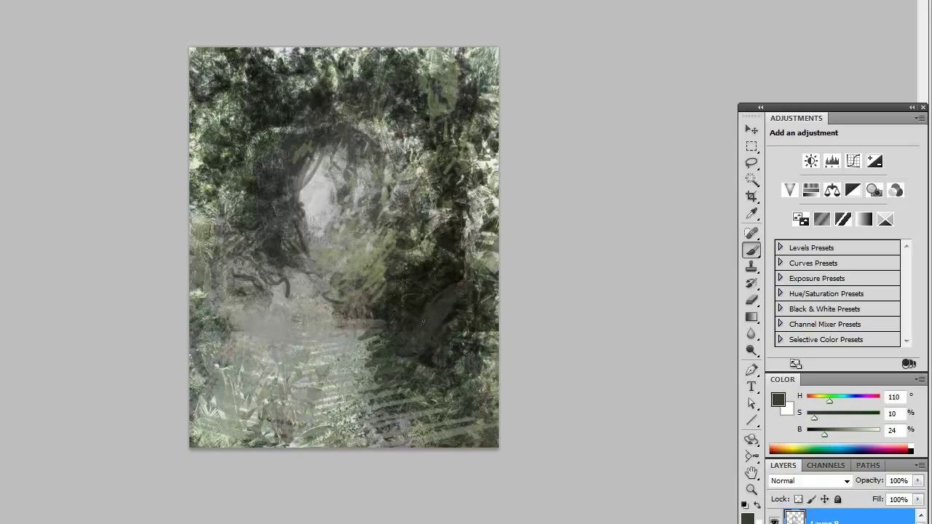
mouse_move(279, 356)
mouse_down()
mouse_move(223, 313)
mouse_move(211, 327)
mouse_move(252, 94)
mouse_up()
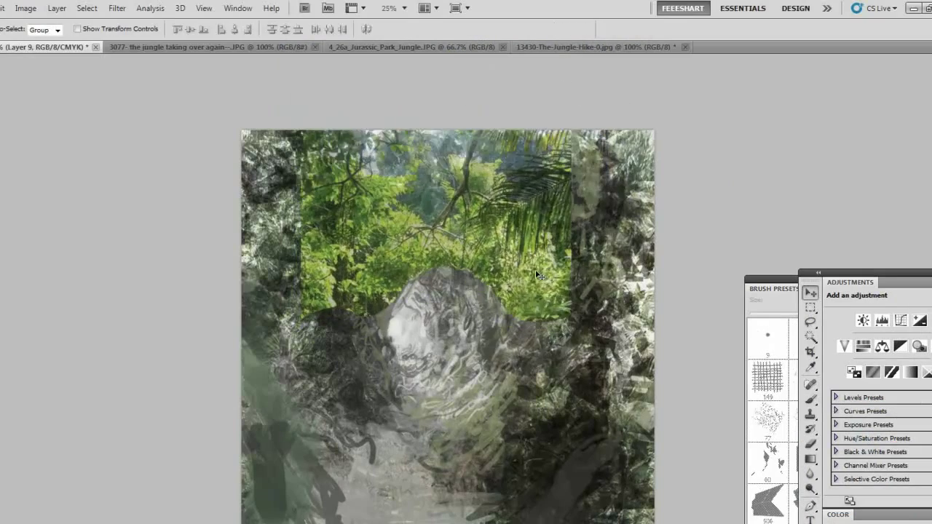
Shift the jungle photo's hue to -6 with Hue/Saturation
key(ctrl+u)
drag(706, 312, 699, 313)
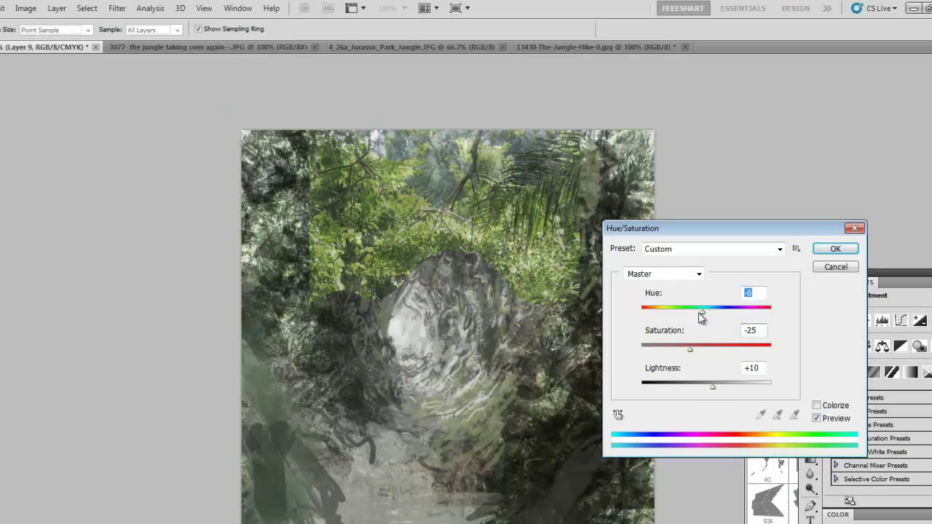
key(Escape)
On a new layer, clone green foliage toward the lower right and over the dark left shapes
key(s)
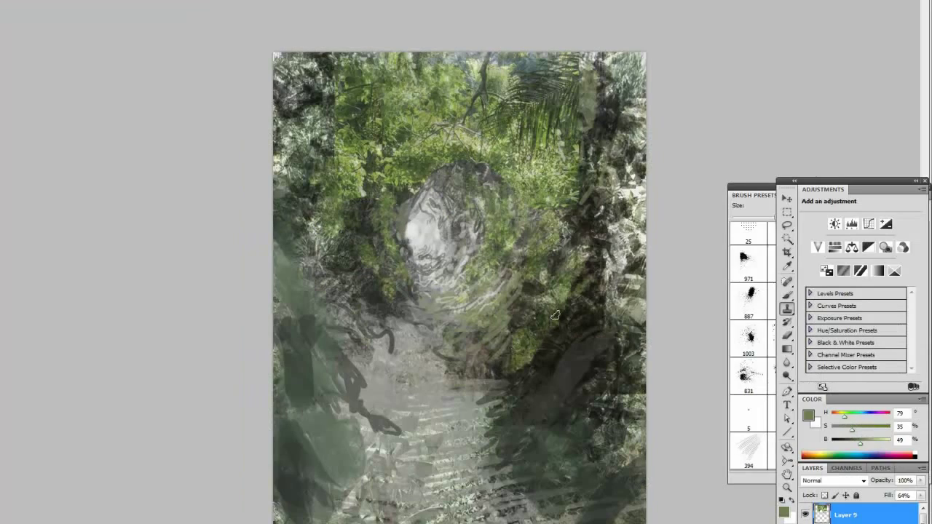
right_click(722, 302)
key(Escape)
key(ctrl+shift+alt+n)
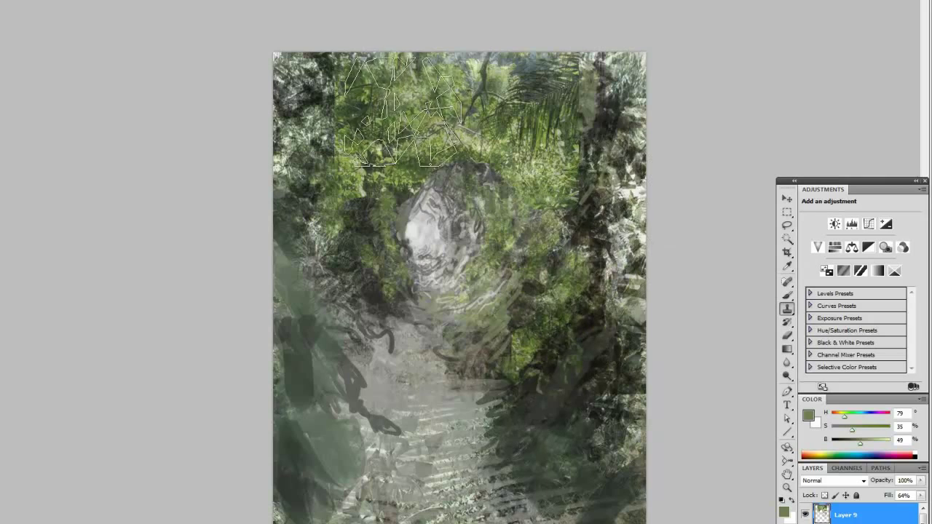
drag(604, 395, 568, 408)
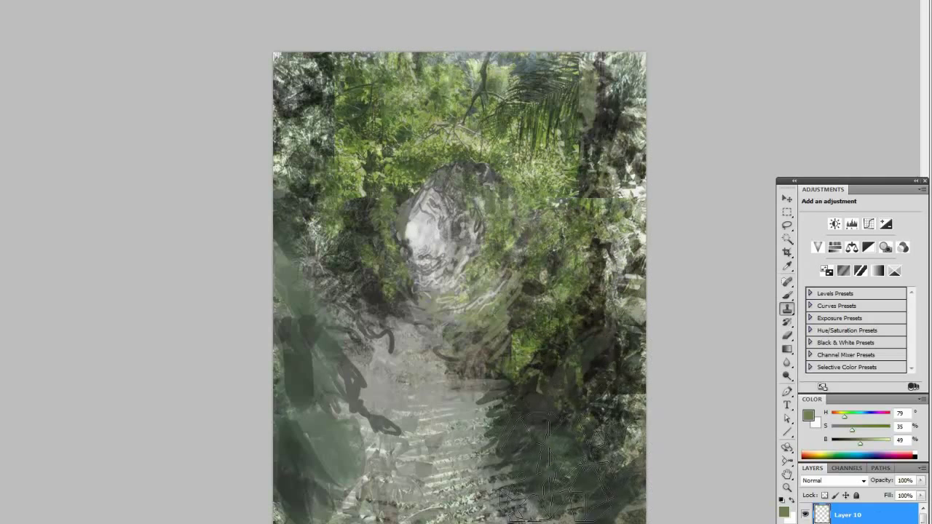
drag(288, 262, 353, 397)
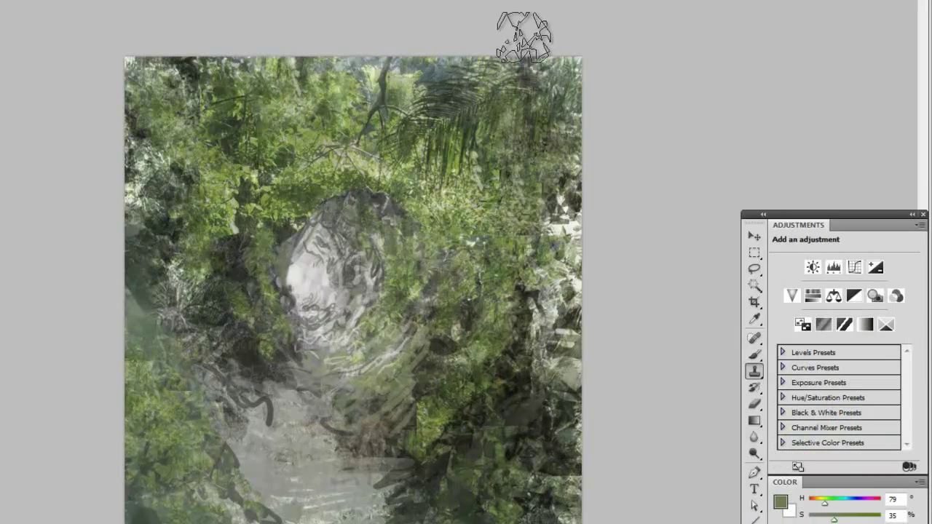
Browse the available custom shape presets
key(b)
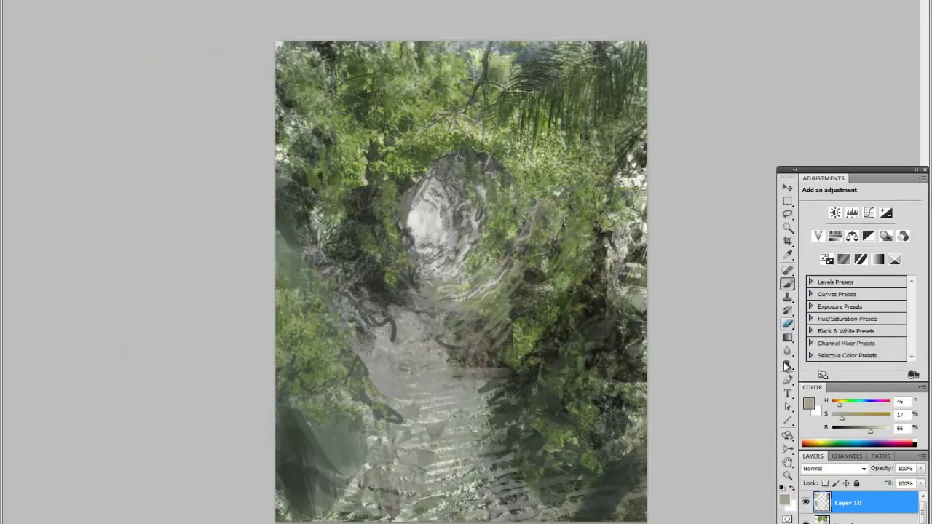
key(u)
click(167, 36)
key(Escape)
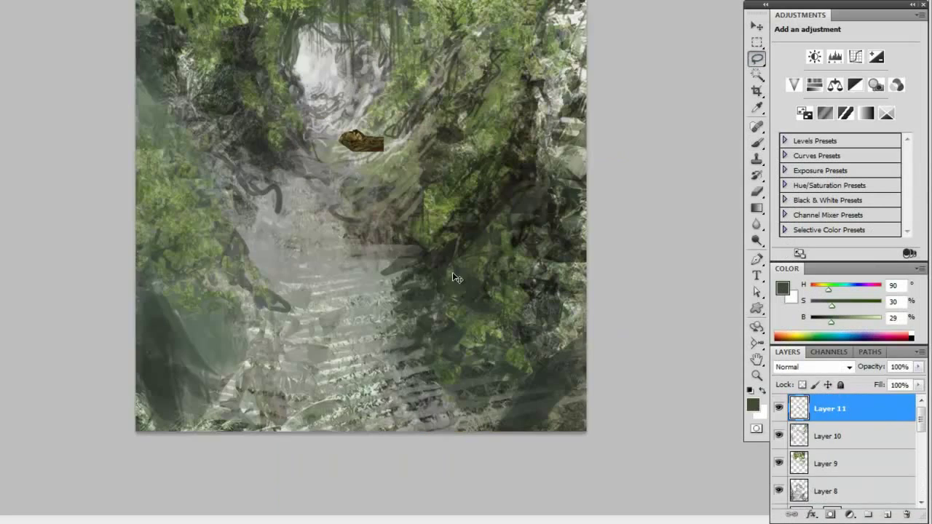
Enlarge the ruins texture over the path, blend it in Screen mode, and erase parts
click(801, 367)
click(794, 389)
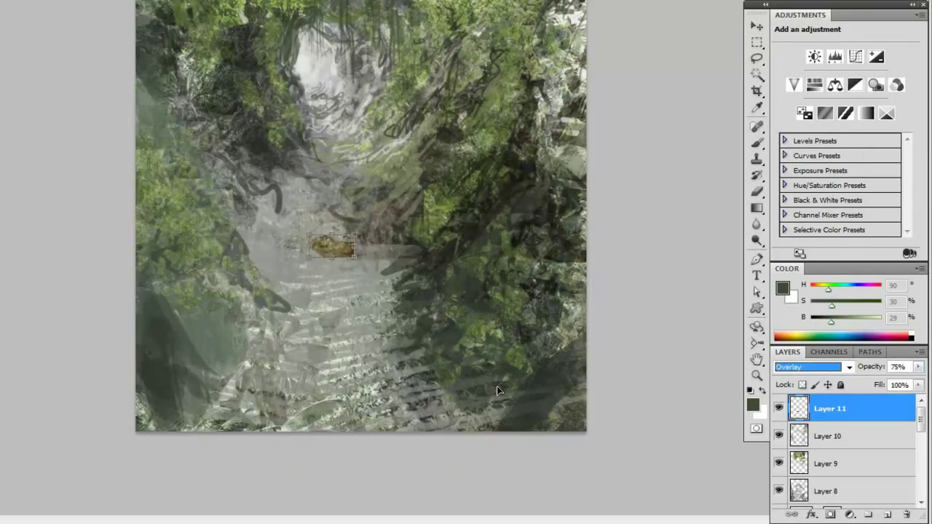
key(ctrl+t)
drag(356, 233, 679, 128)
key(Return)
key(Up)
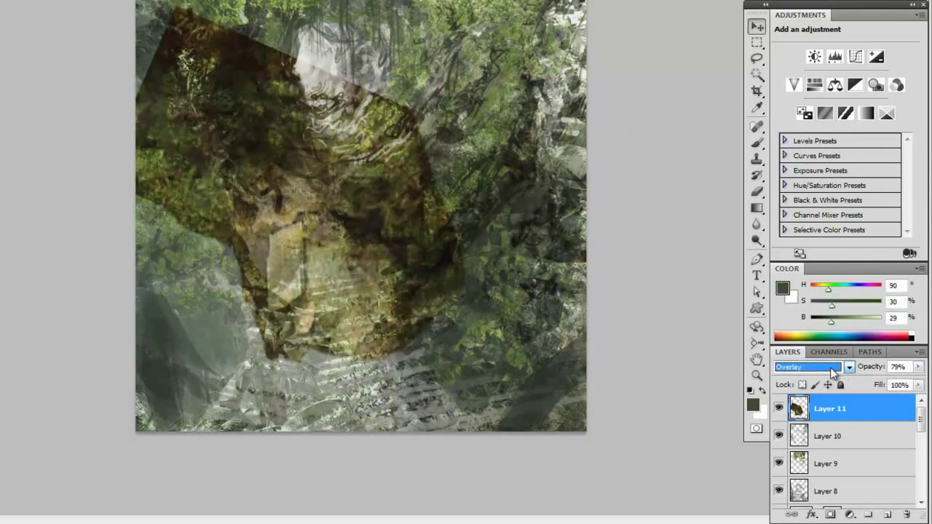
key(Up)
key(Up)
key(Up)
mouse_move(320, 217)
mouse_down()
mouse_move(316, 351)
mouse_move(514, 465)
mouse_up()
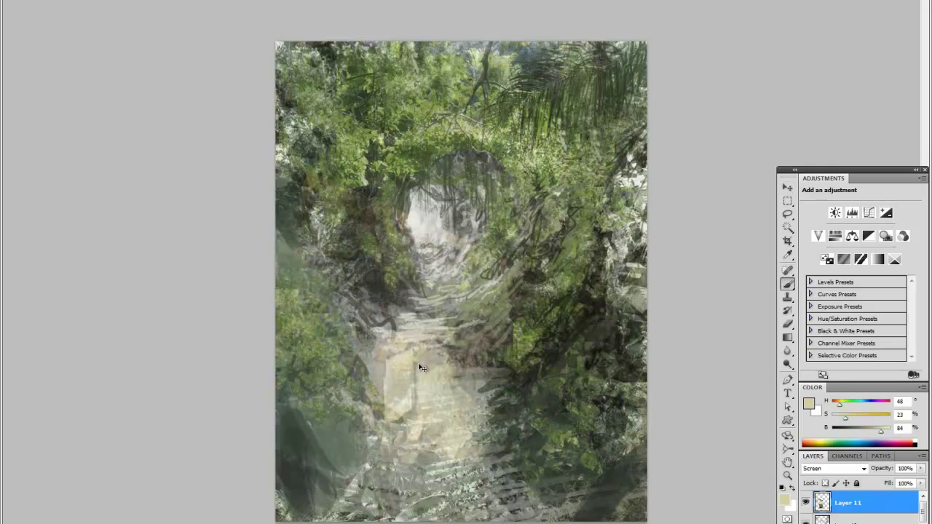
Paint pale leaf-brush dabs along the trail, then add Levels 0, 0.54, 215 to darken
alt+click(386, 330)
key(F5)
click(730, 218)
mouse_move(466, 343)
mouse_down()
mouse_move(408, 437)
mouse_move(342, 437)
mouse_up()
mouse_move(378, 408)
mouse_down()
mouse_move(421, 359)
mouse_move(392, 397)
mouse_up()
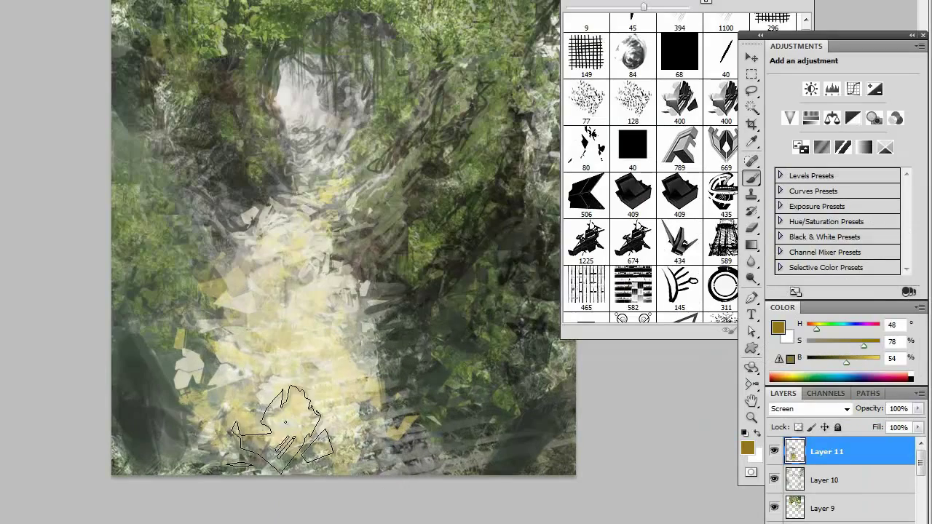
drag(241, 408, 364, 437)
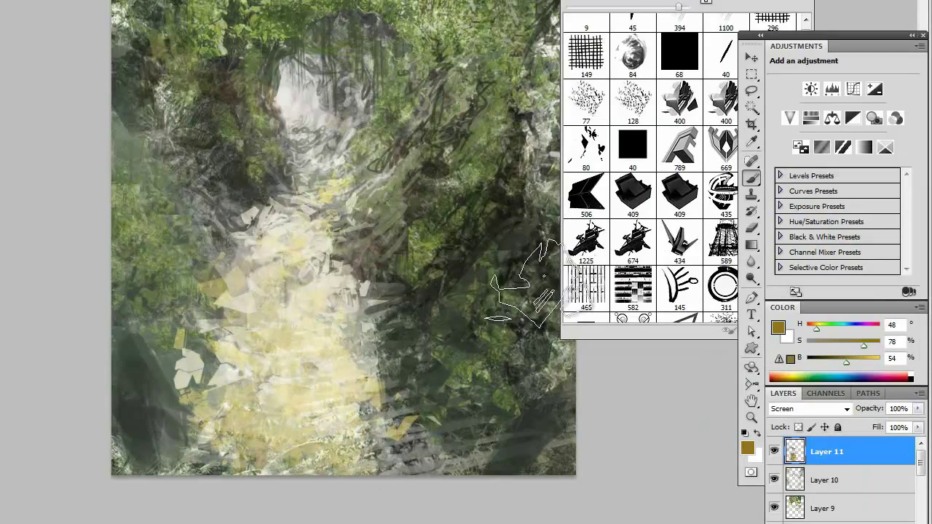
click(832, 88)
mouse_move(852, 167)
mouse_down()
mouse_move(893, 166)
mouse_move(862, 167)
mouse_up()
Lower the Levels white point and add a Hue/Saturation adjustment at 80% opacity
click(845, 521)
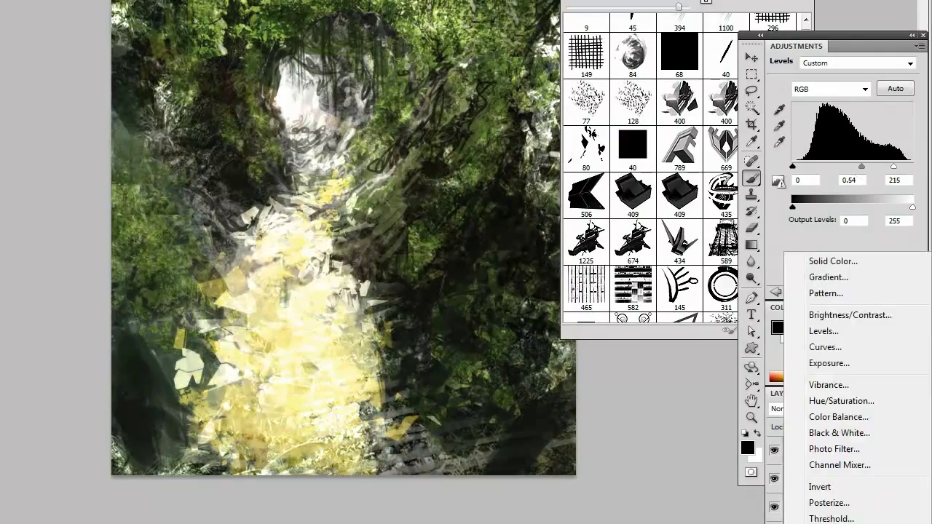
click(808, 402)
click(859, 480)
click(871, 452)
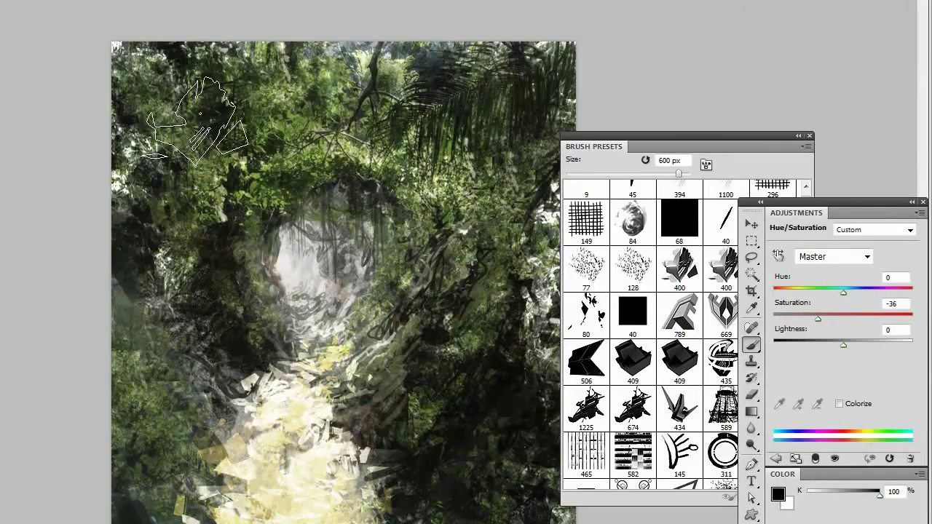
drag(919, 408, 900, 428)
Add a warmer Hue/Saturation shift and a Color Balance tint toward magenta-purple
click(885, 521)
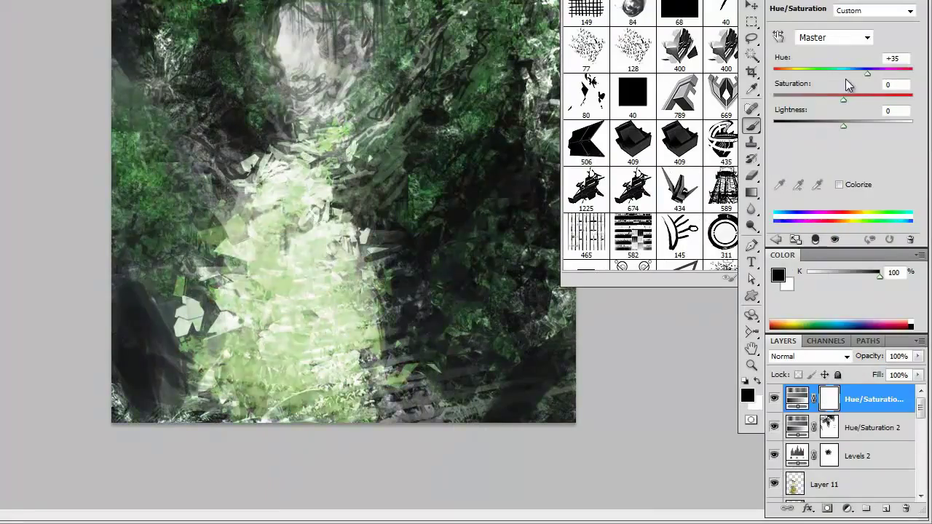
drag(861, 241, 854, 241)
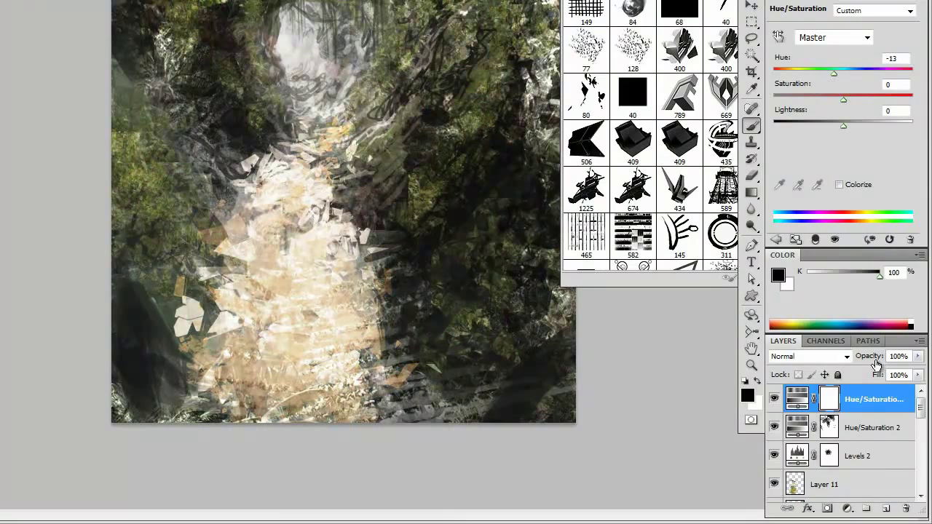
click(847, 508)
click(830, 366)
drag(826, 136, 805, 136)
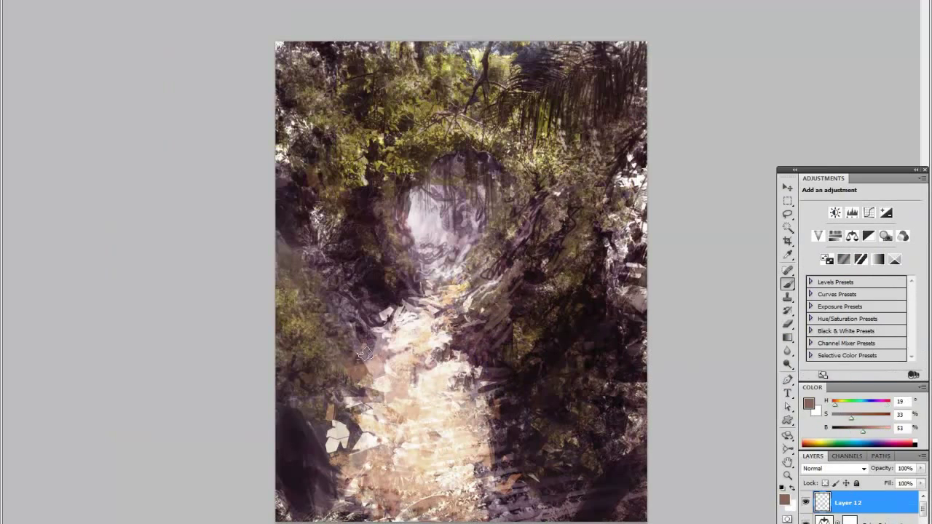
Paint olive leaf dabs on the right and near-black shadow beside the path
drag(510, 320, 597, 408)
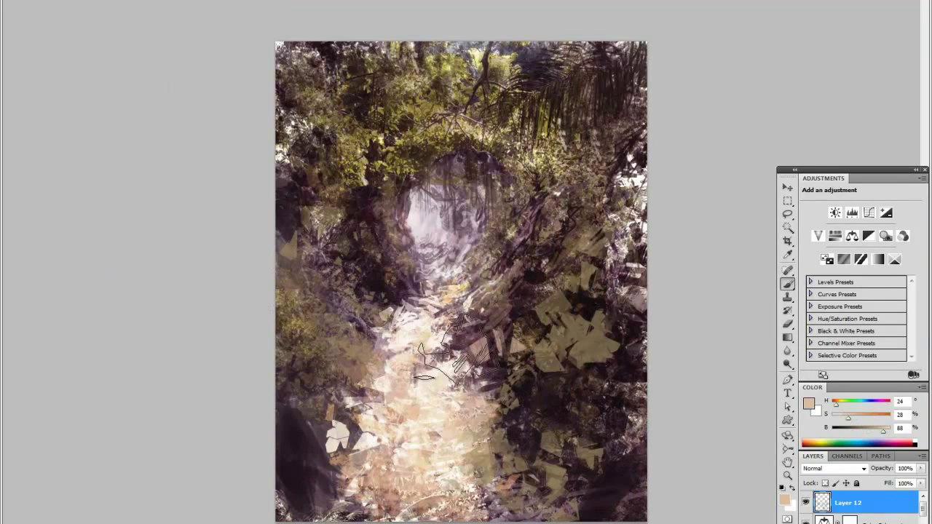
alt+click(377, 281)
drag(377, 288, 356, 383)
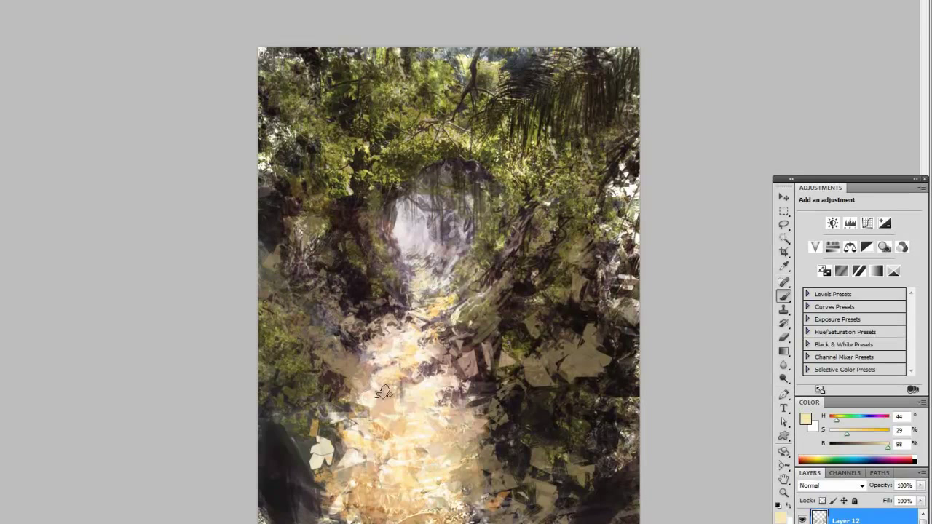
Repaint the foliage around the arch in sampled light olive green
alt+click(469, 55)
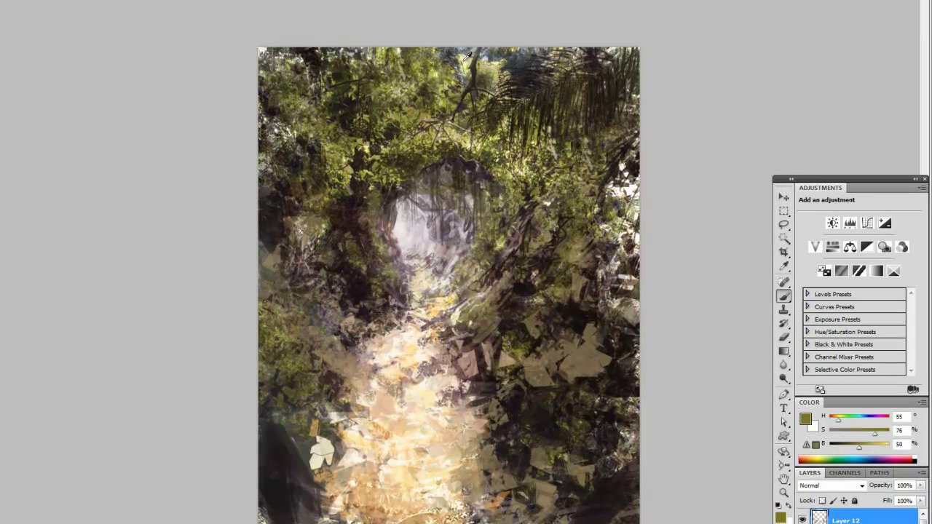
alt+click(470, 72)
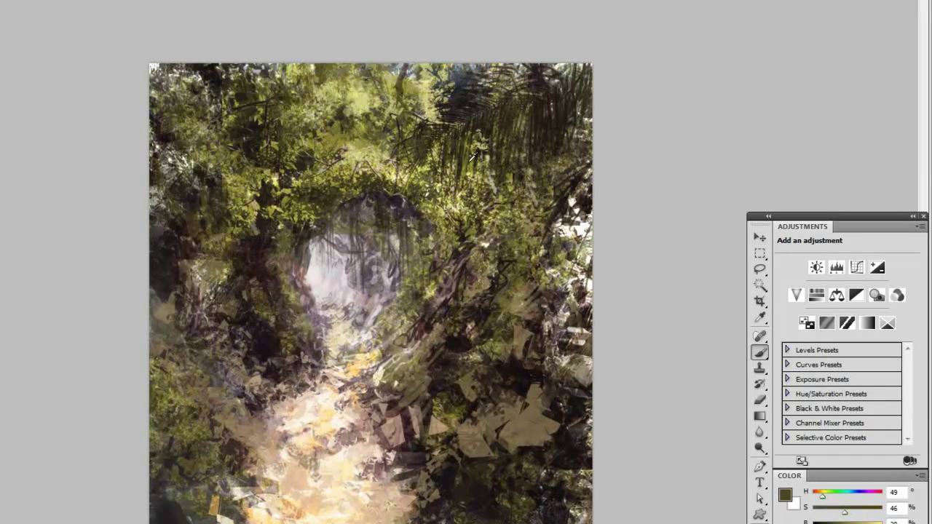
alt+click(474, 156)
drag(182, 183, 219, 342)
mouse_move(444, 422)
mouse_down()
mouse_move(490, 222)
mouse_move(560, 168)
mouse_up()
drag(502, 197, 408, 364)
drag(379, 394, 219, 422)
drag(423, 466, 546, 408)
drag(539, 211, 546, 95)
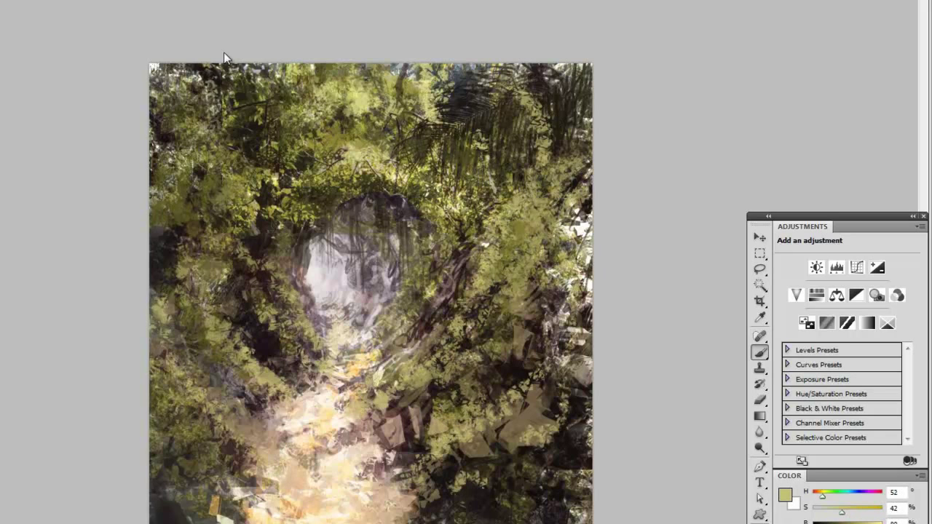
Paint dark diagonal branches upper left, dark lower-left strokes, and a trunk left of the clearing
alt+click(568, 444)
drag(437, 64, 205, 217)
drag(407, 65, 153, 247)
key(F5)
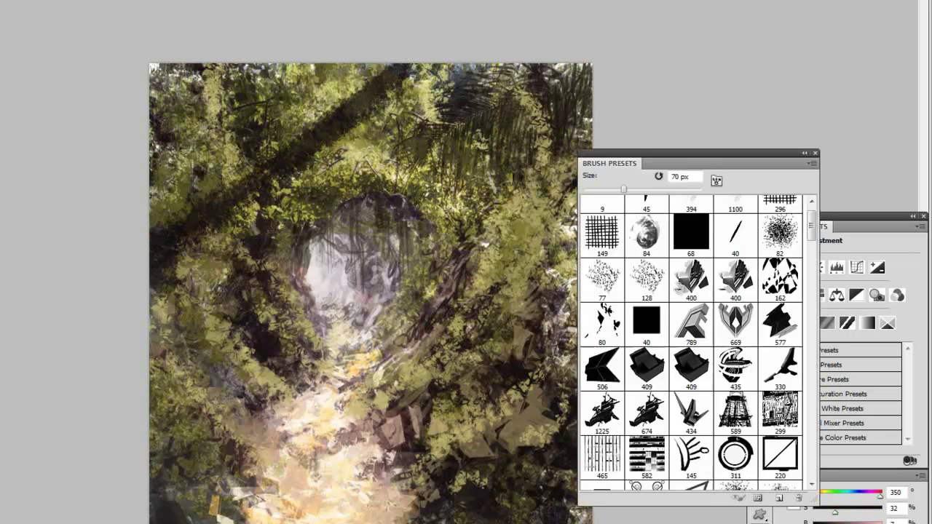
key(F5)
drag(284, 364, 211, 426)
mouse_move(241, 357)
mouse_down()
mouse_move(284, 262)
mouse_move(262, 350)
mouse_up()
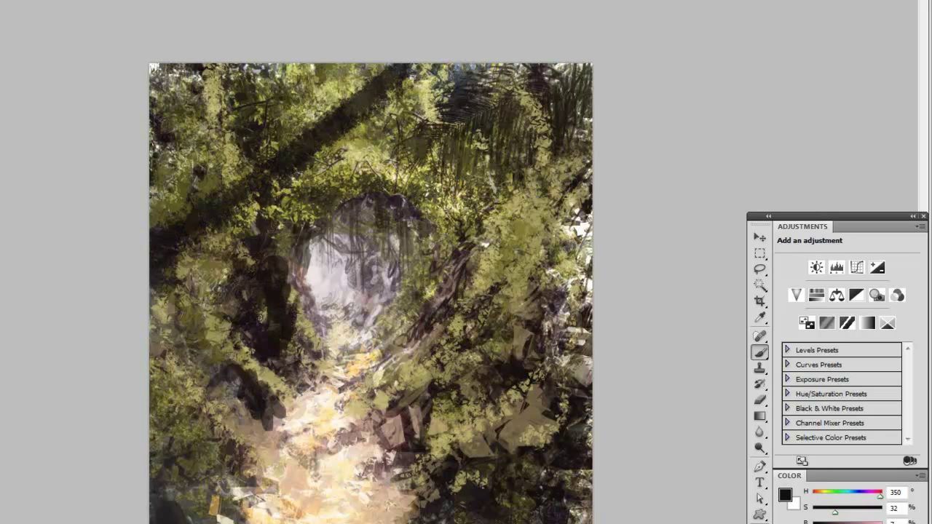
drag(255, 281, 244, 368)
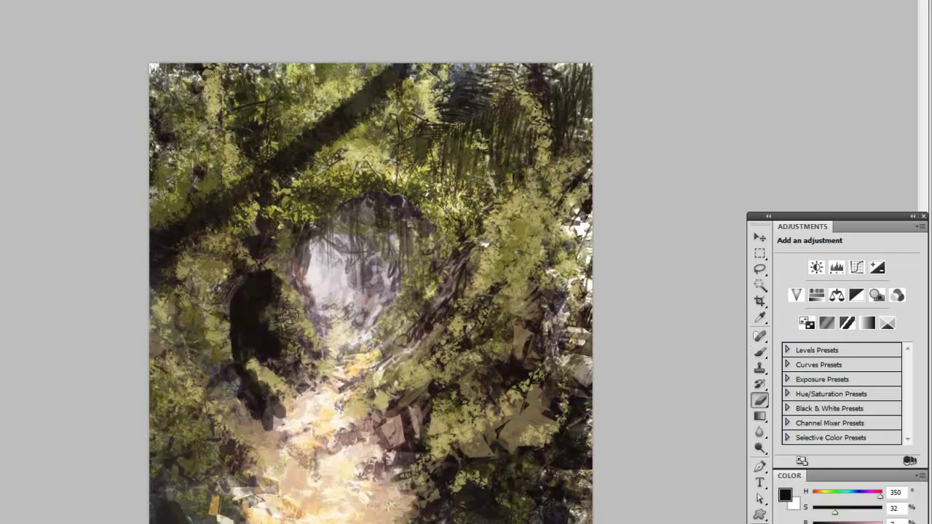
key(F5)
key(Tab)
Try dark strokes left of the clearing, undo them, and switch to full-screen view
drag(272, 362, 211, 422)
scroll(219, 408, down, 5)
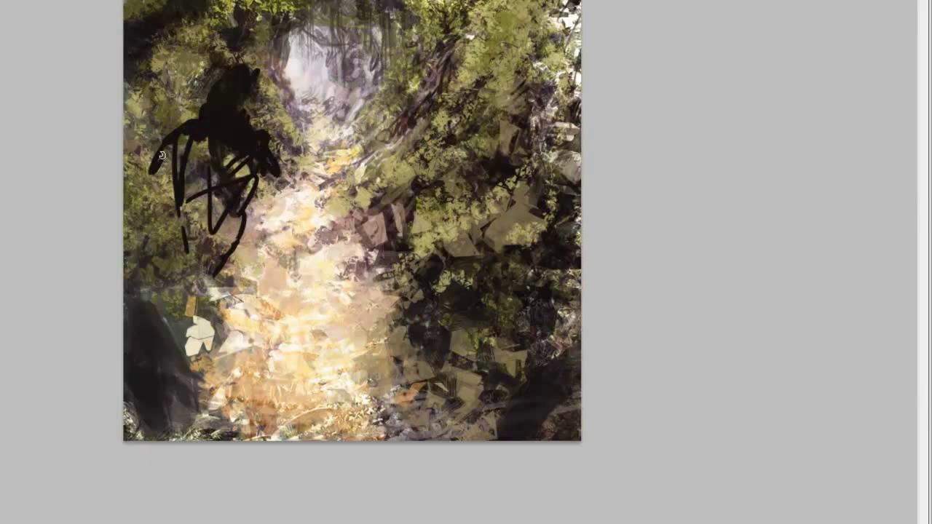
drag(233, 204, 128, 189)
mouse_move(263, 88)
mouse_down()
mouse_move(145, 328)
mouse_move(279, 220)
mouse_move(255, 302)
mouse_up()
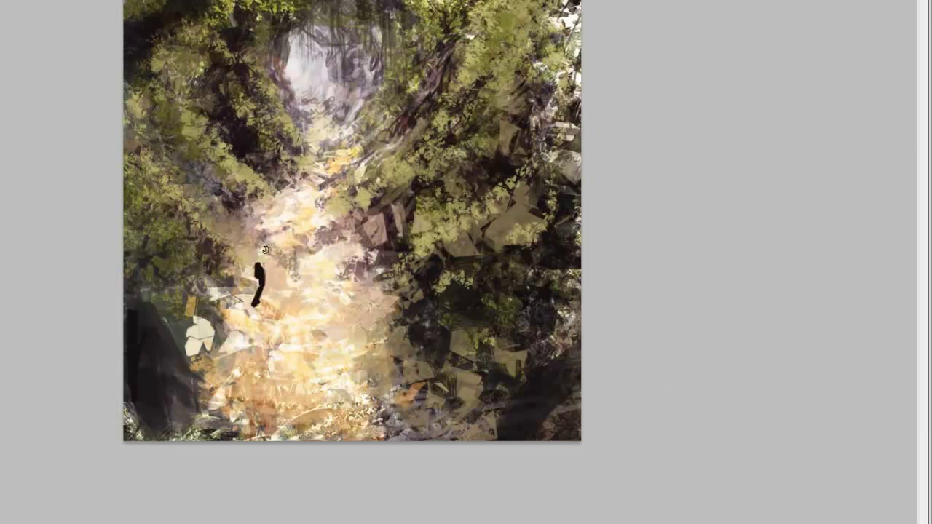
drag(248, 139, 226, 291)
key(ctrl+alt+z)
key(f)
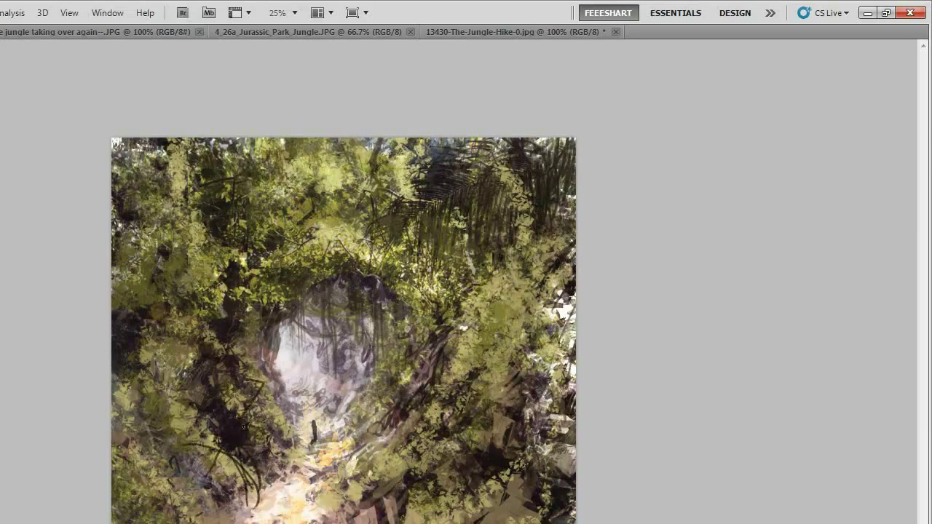
key(f)
scroll(261, 365, down, 5)
Scribble a dark figure from the left edge toward the path, adding a dark loop
drag(124, 191, 313, 338)
drag(252, 240, 161, 375)
drag(208, 328, 175, 455)
drag(179, 341, 179, 262)
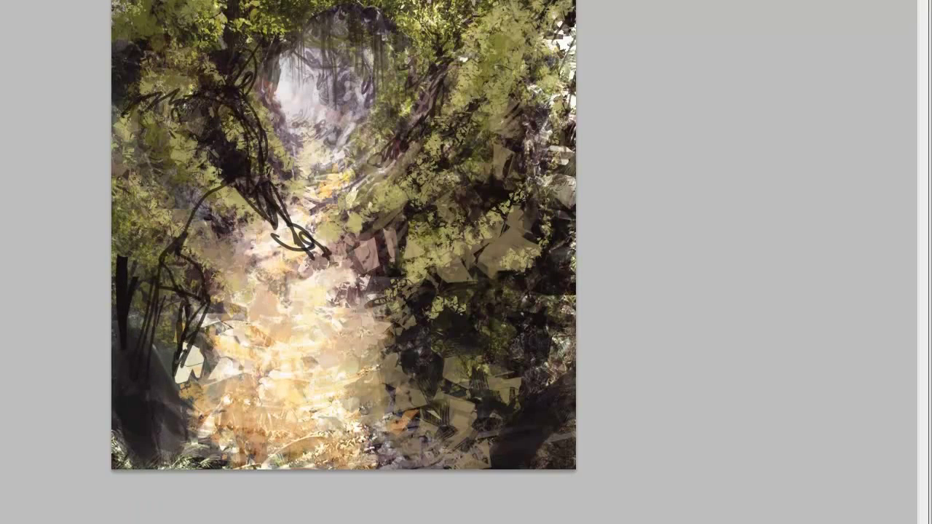
drag(180, 354, 188, 428)
shift+click(439, 138)
key(ctrl+alt+z)
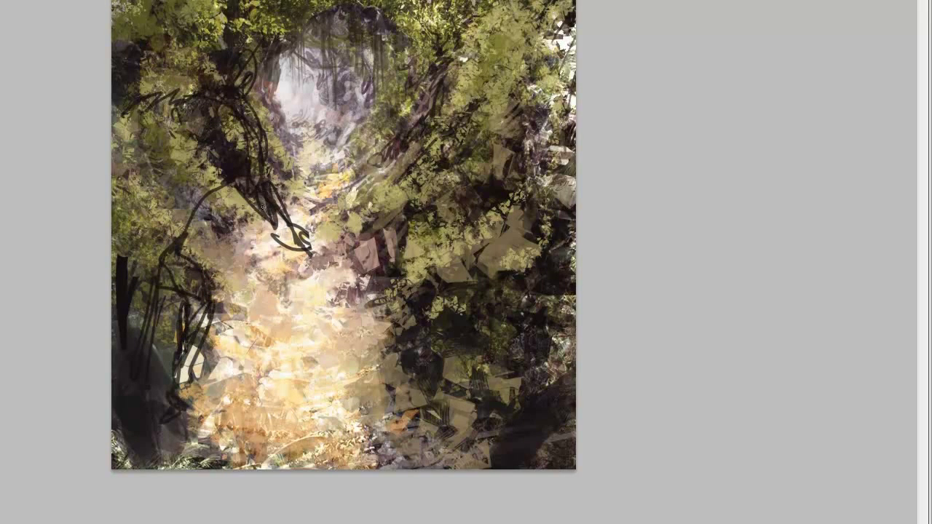
drag(265, 160, 349, 254)
key(ctrl+0)
Sketch long diagonal trunk lines across the lower right of the canvas
drag(321, 474, 641, 160)
drag(313, 495, 422, 393)
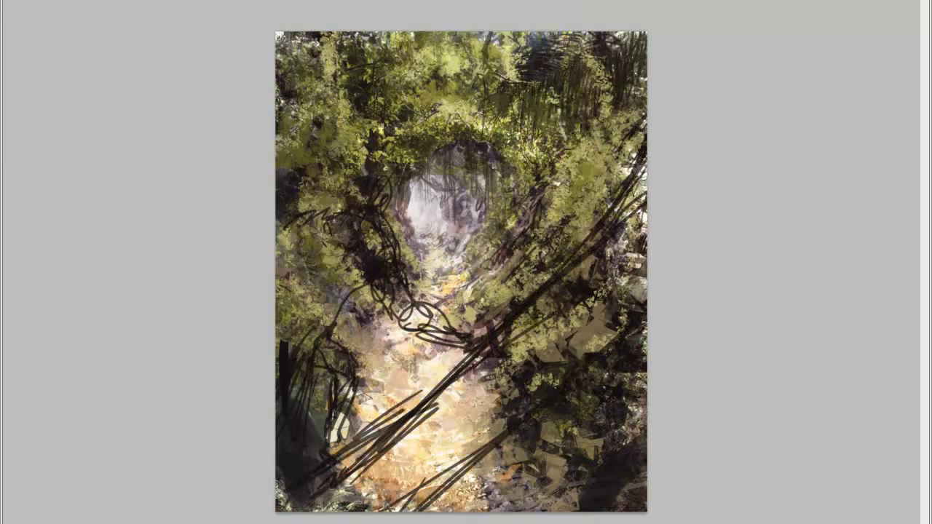
drag(423, 503, 520, 429)
drag(357, 211, 379, 180)
Fill the figure's silhouette dark, enlarging the head and hat and darkening torso and legs
mouse_move(314, 290)
mouse_down()
mouse_move(306, 218)
mouse_move(386, 240)
mouse_move(407, 313)
mouse_move(311, 221)
mouse_up()
mouse_move(390, 196)
mouse_down()
mouse_move(342, 342)
mouse_move(284, 305)
mouse_up()
mouse_move(364, 349)
mouse_down()
mouse_move(320, 408)
mouse_move(357, 466)
mouse_move(372, 466)
mouse_up()
drag(313, 408, 364, 444)
Paint and widen a thick dark diagonal tree trunk with a dark mass on the right
drag(495, 356, 372, 485)
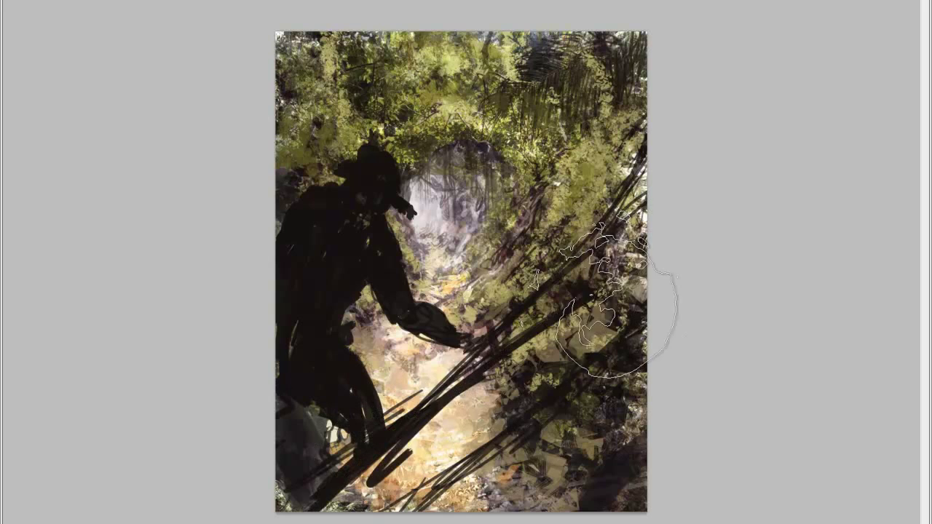
drag(583, 277, 597, 386)
drag(641, 240, 371, 510)
key(ctrl+z)
drag(644, 219, 321, 517)
drag(583, 313, 335, 503)
drag(291, 218, 306, 180)
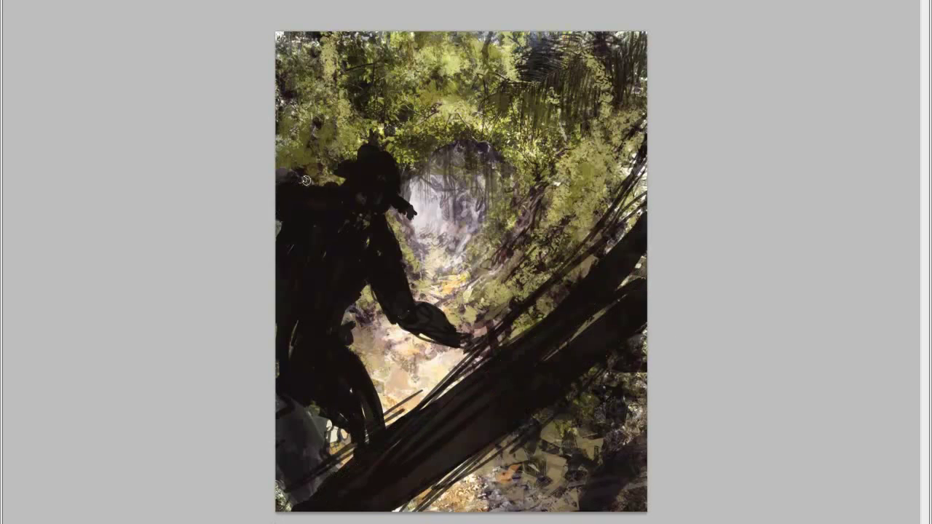
Add a thin dark stick at upper left and fill the trunk strokes into one solid mass
drag(368, 72, 303, 178)
drag(644, 167, 437, 415)
drag(619, 364, 415, 510)
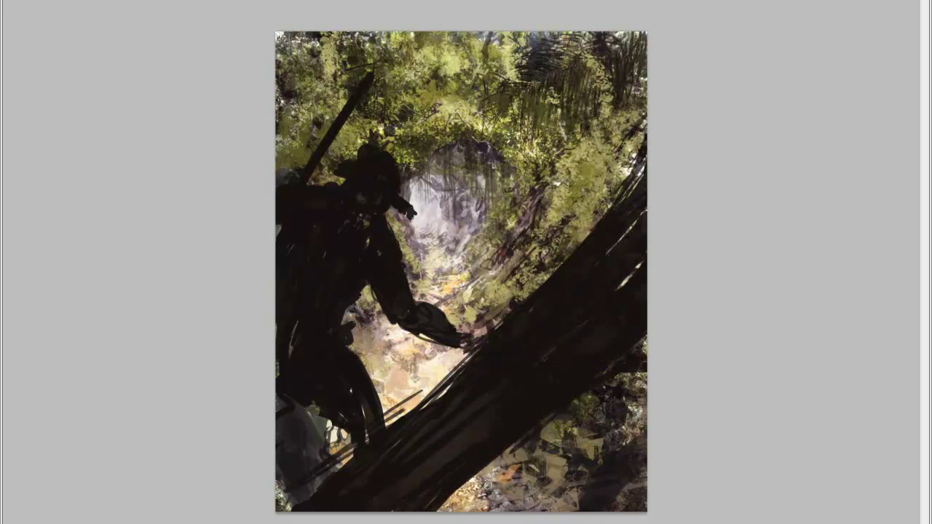
drag(495, 459, 591, 399)
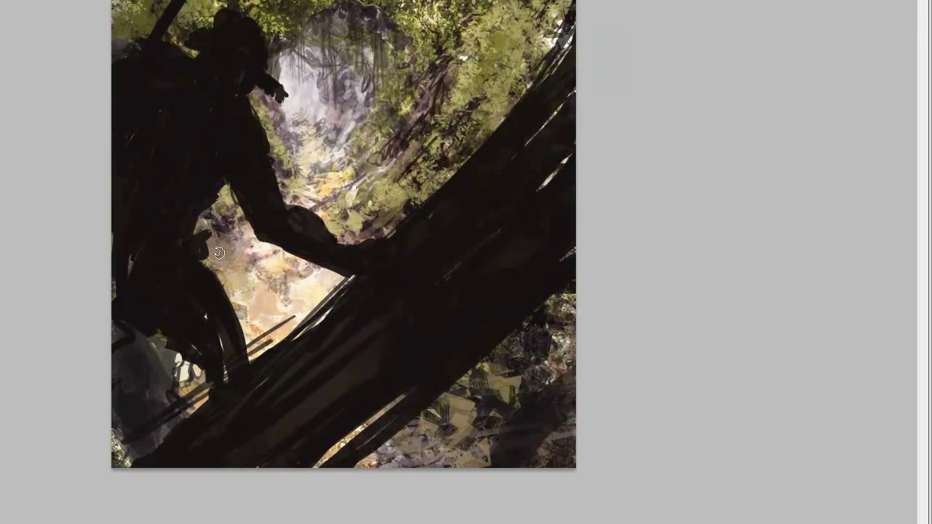
mouse_move(542, 115)
mouse_down()
mouse_move(462, 374)
mouse_move(383, 440)
mouse_up()
drag(473, 404, 470, 466)
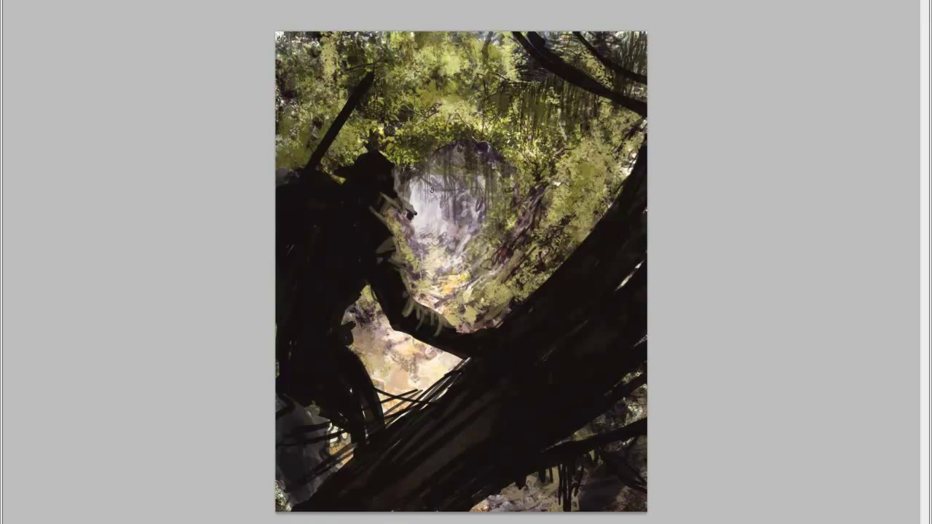
key(Tab)
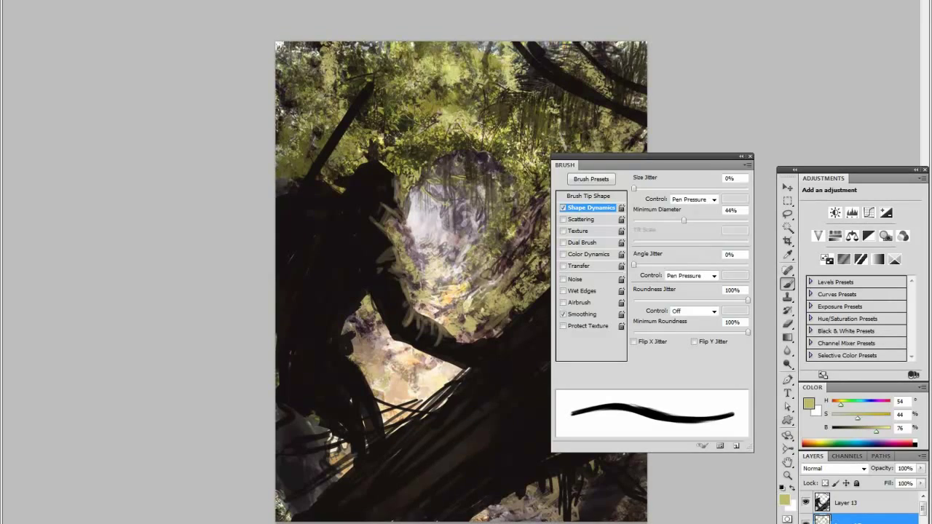
Open a bark photo as Layer 14 over the trunk, blended Lighter Color at 62% opacity
key(ctrl+o)
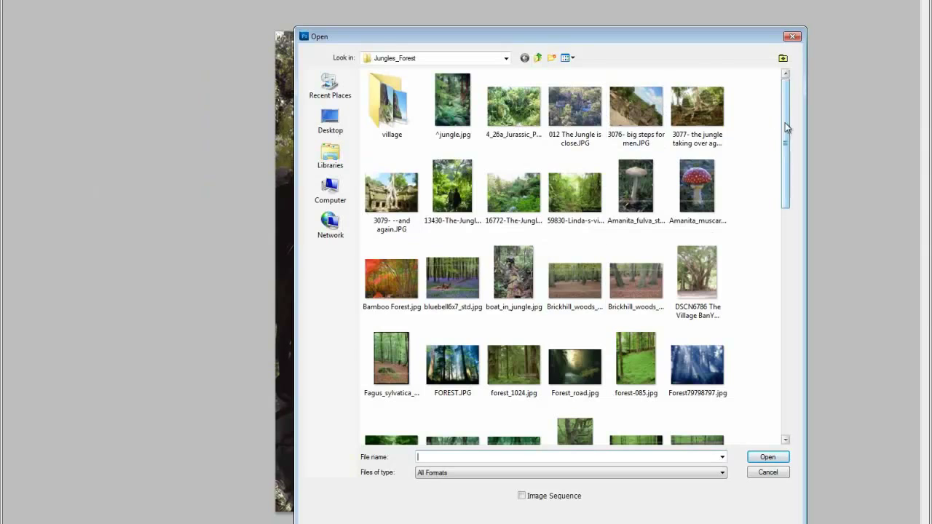
scroll(584, 386, down, 10)
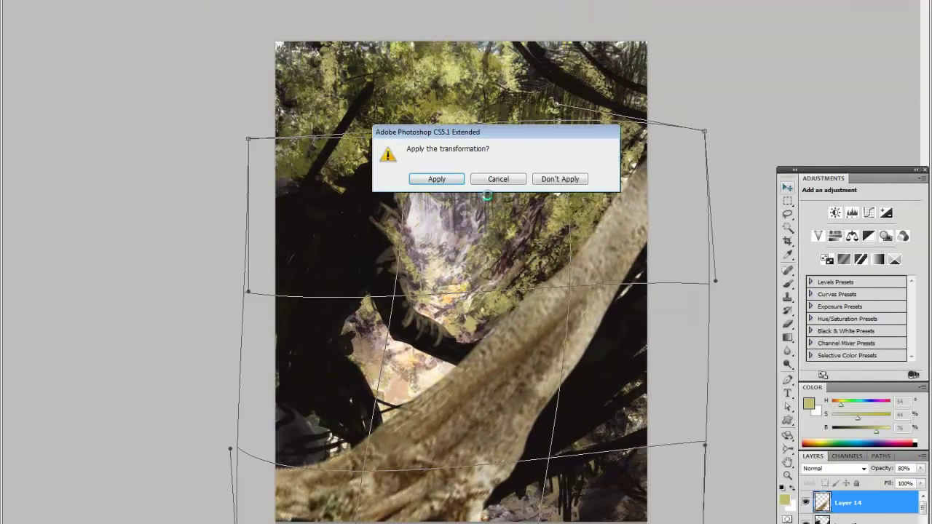
key(shift+plus)
key(shift+plus)
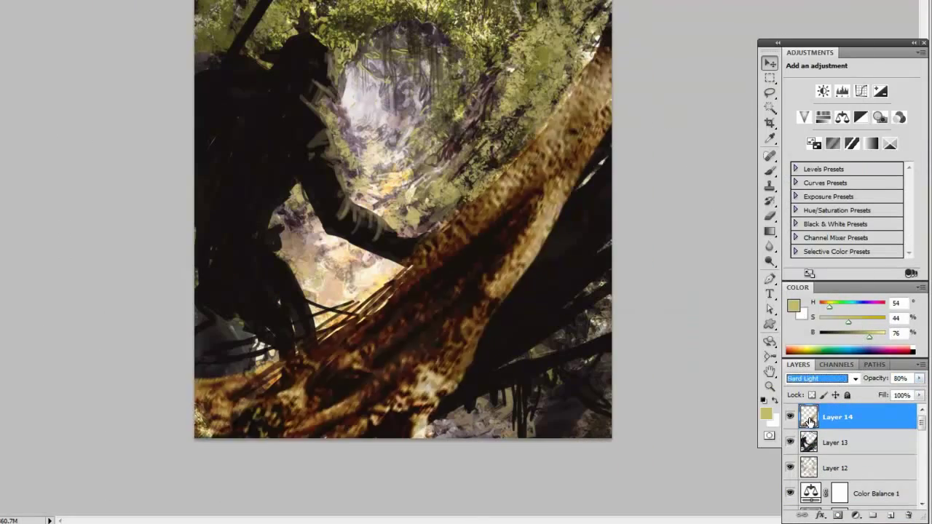
key(shift+plus)
key(shift+plus)
key(shift+plus)
key(shift+plus)
key(shift+plus)
key(shift+plus)
key(shift+plus)
key(shift+minus)
key(shift+minus)
key(shift+minus)
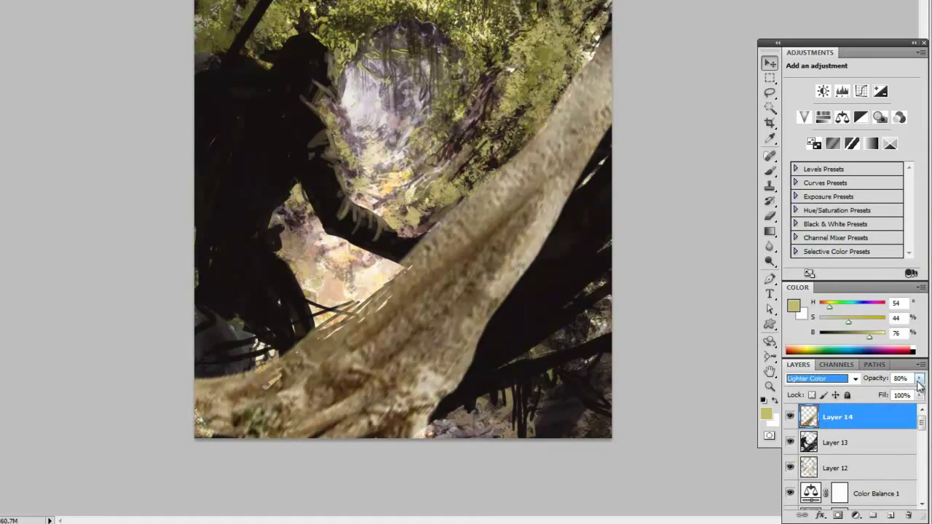
key(6)
key(2)
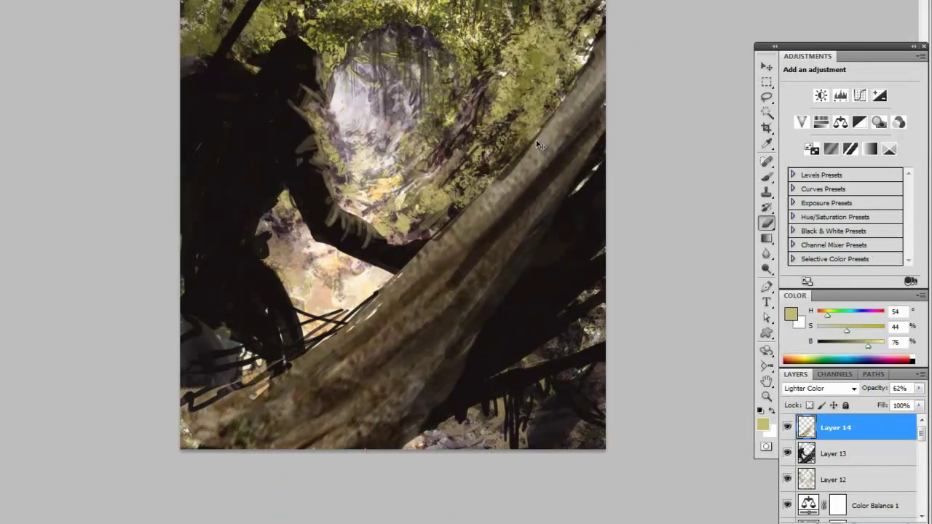
Add a new empty layer and sample dark brown tones from the trunk
key(b)
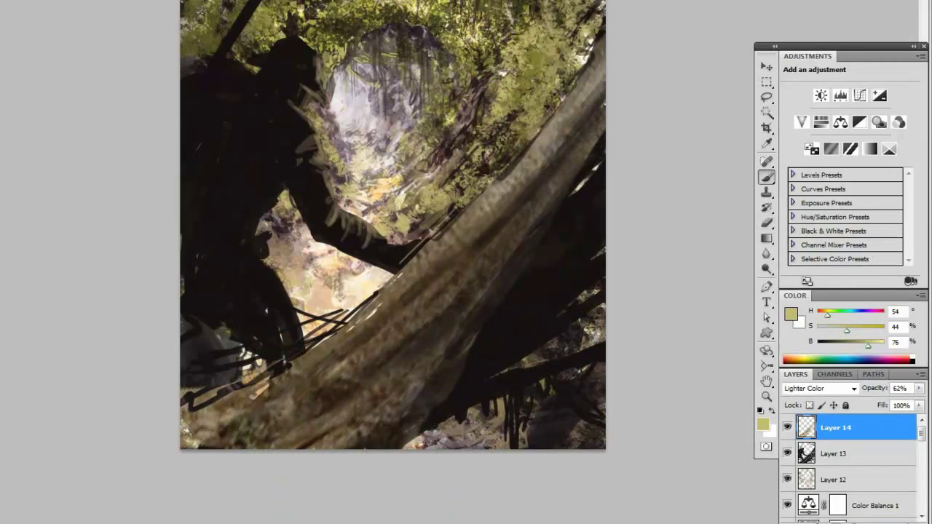
key(ctrl+shift+alt+n)
alt+click(502, 200)
alt+click(565, 219)
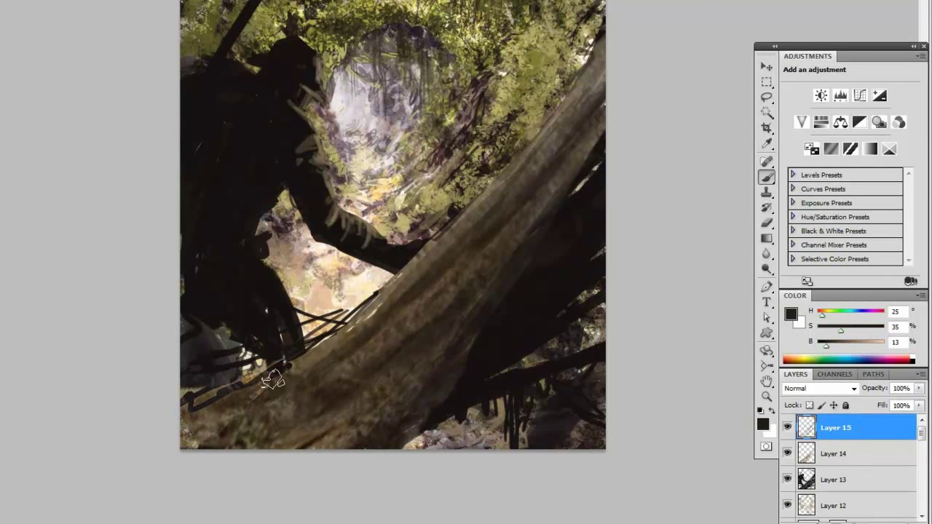
key(alt+bracketleft)
key(alt+bracketleft)
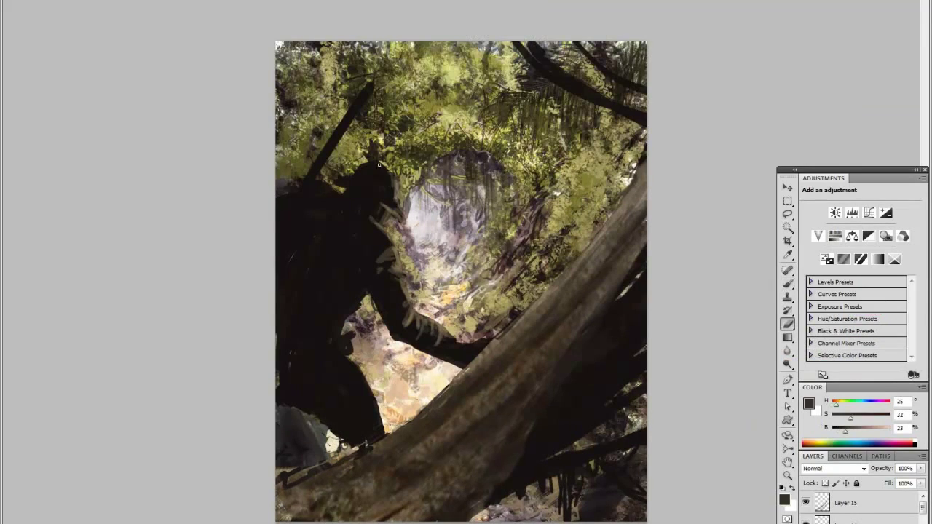
key(b)
alt+click(337, 415)
alt+click(357, 450)
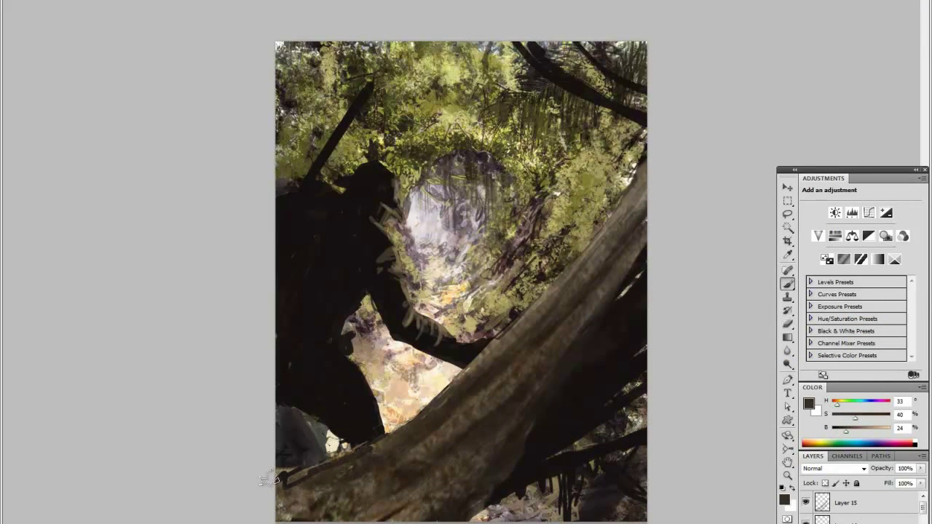
right_click(464, 388)
key(Escape)
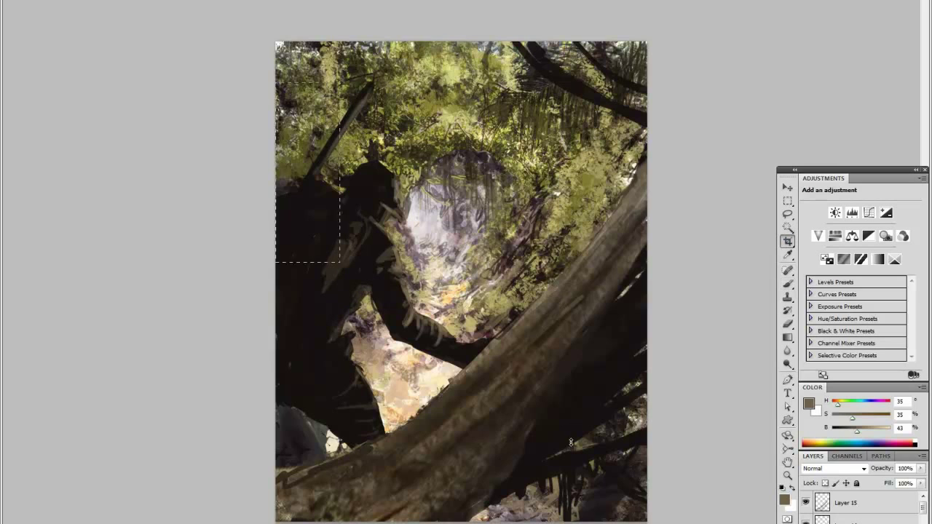
Crop the canvas to trim away its right and bottom edges
drag(277, 41, 609, 493)
key(Return)
key(b)
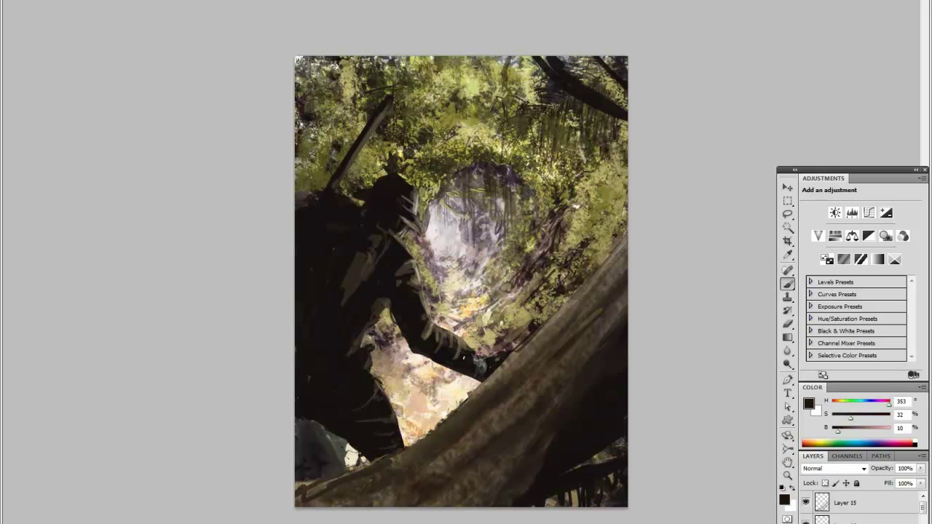
Paint light strokes around the figure's head and light yellow moss along the trunk edge
alt+click(437, 291)
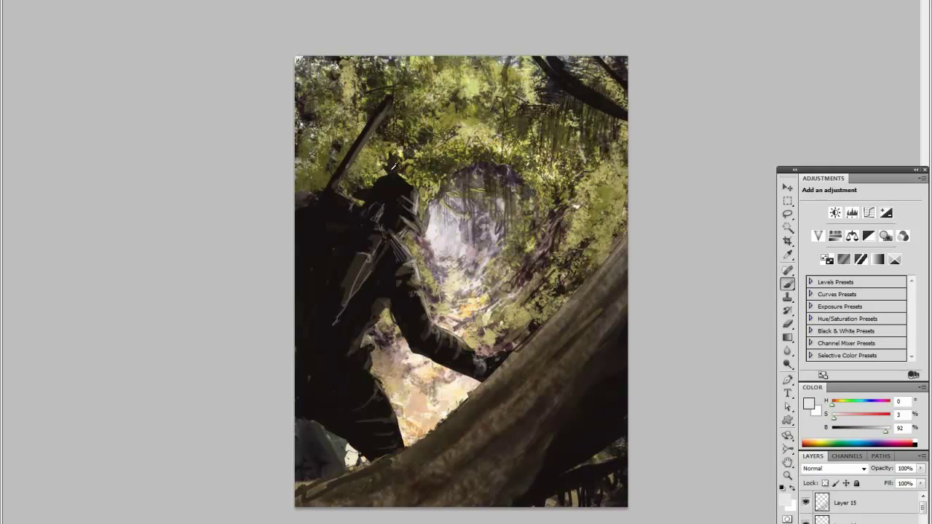
right_click(591, 205)
key(Return)
drag(342, 182, 386, 168)
alt+click(439, 165)
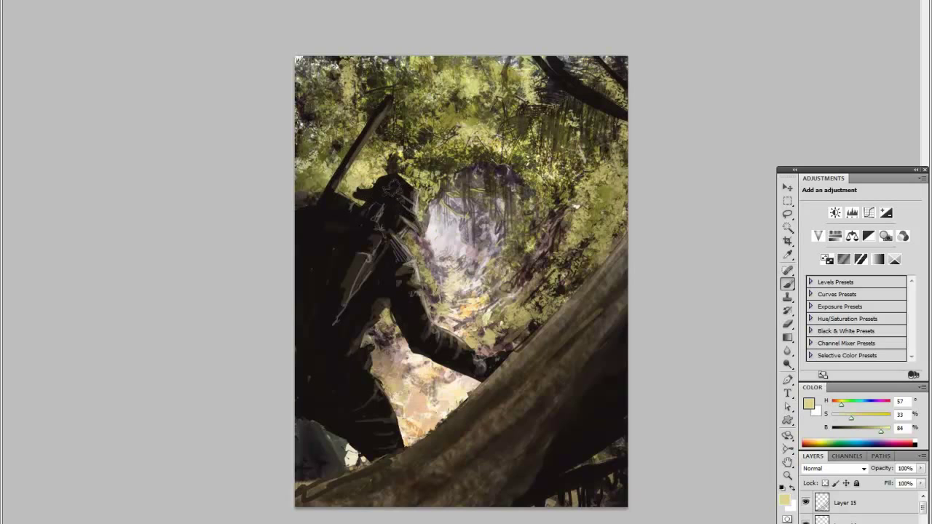
alt+click(327, 173)
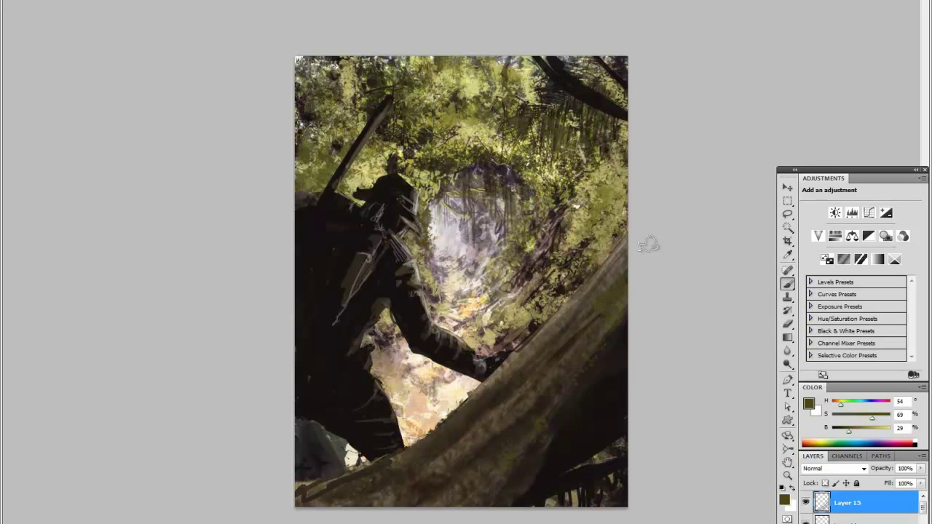
alt+click(561, 417)
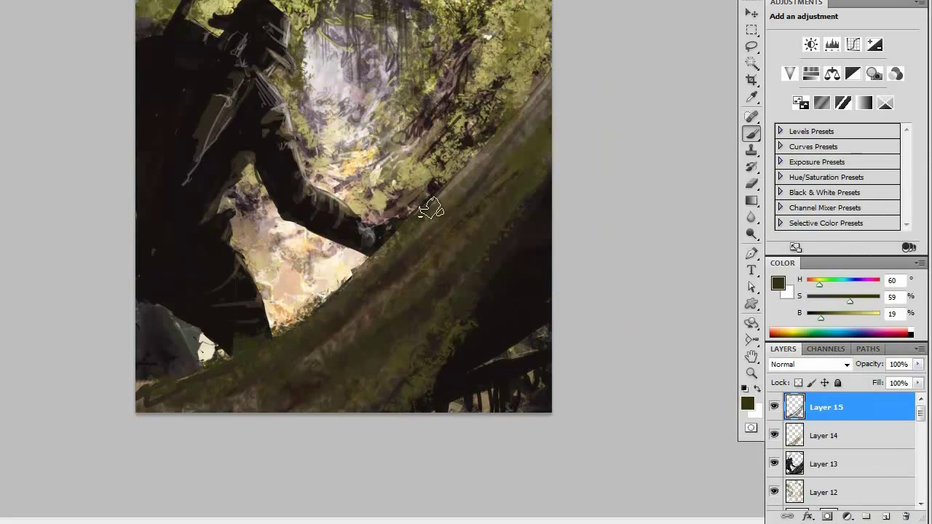
alt+click(522, 116)
drag(503, 138, 394, 240)
drag(291, 320, 308, 344)
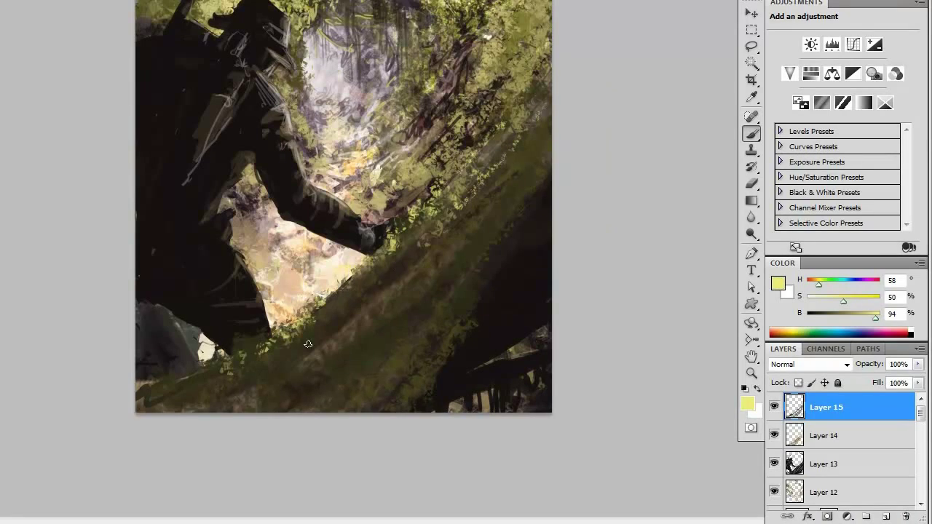
Paint dark brown strokes through the middle and along the lower- and upper-right trunk
alt+click(503, 11)
drag(514, 128, 416, 248)
drag(451, 193, 597, 342)
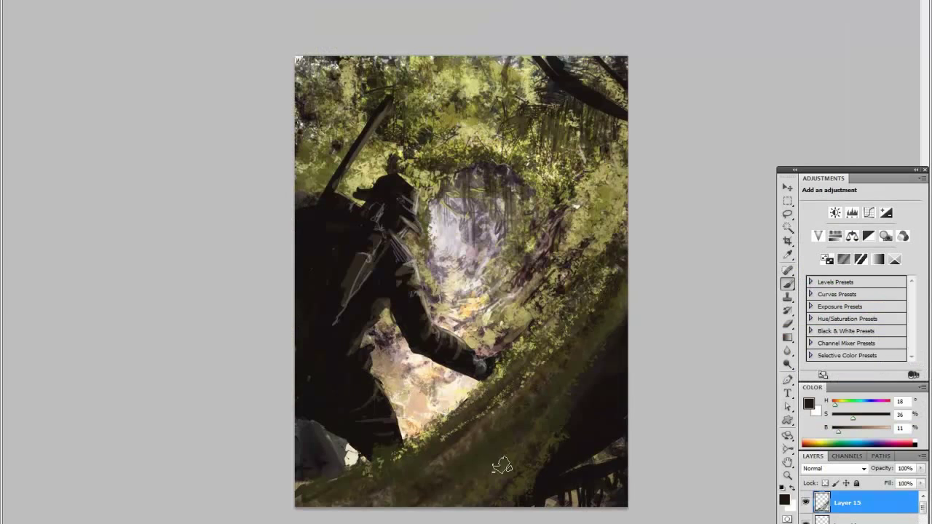
drag(503, 466, 590, 353)
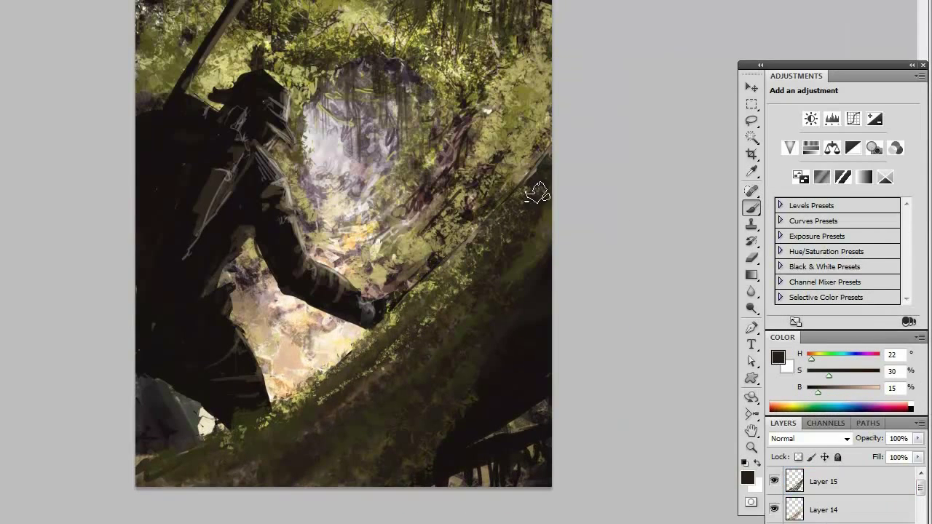
mouse_move(537, 193)
mouse_down()
mouse_move(510, 164)
mouse_move(470, 211)
mouse_up()
Paint olive green strokes at the upper right and sample further olive and dark tones
alt+click(521, 146)
alt+click(517, 145)
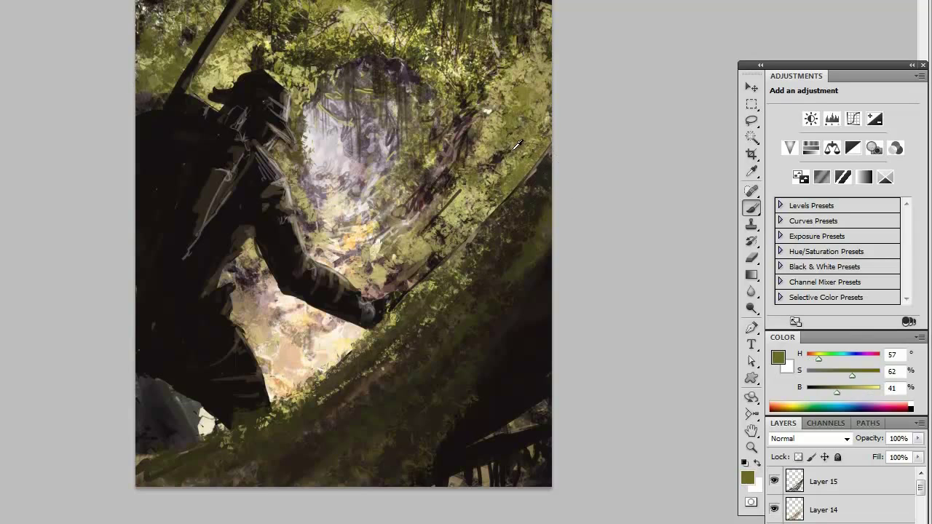
mouse_move(517, 145)
mouse_down()
mouse_move(452, 182)
mouse_move(410, 151)
mouse_up()
alt+click(418, 206)
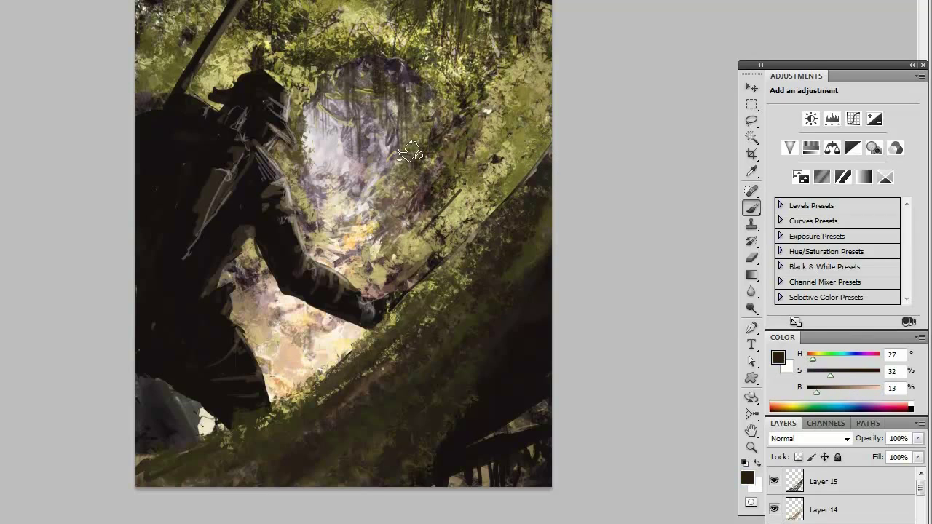
alt+click(376, 83)
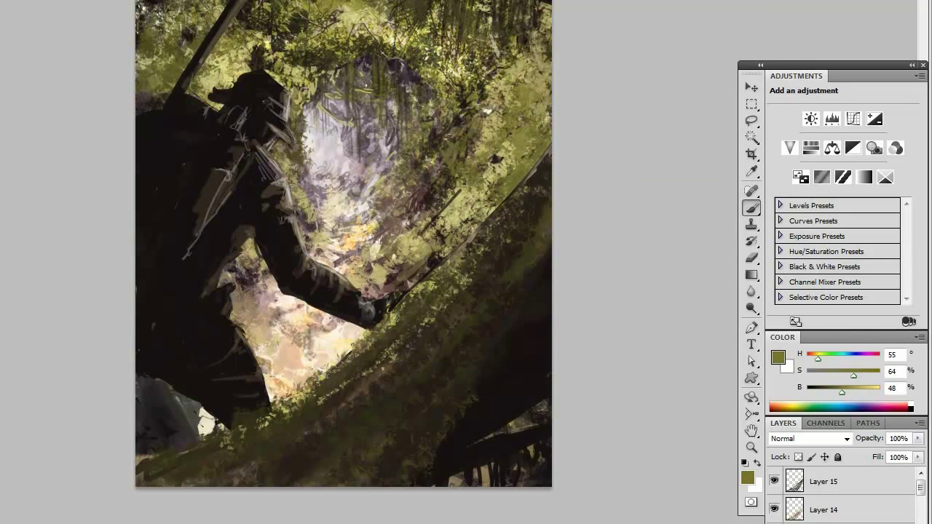
alt+click(394, 64)
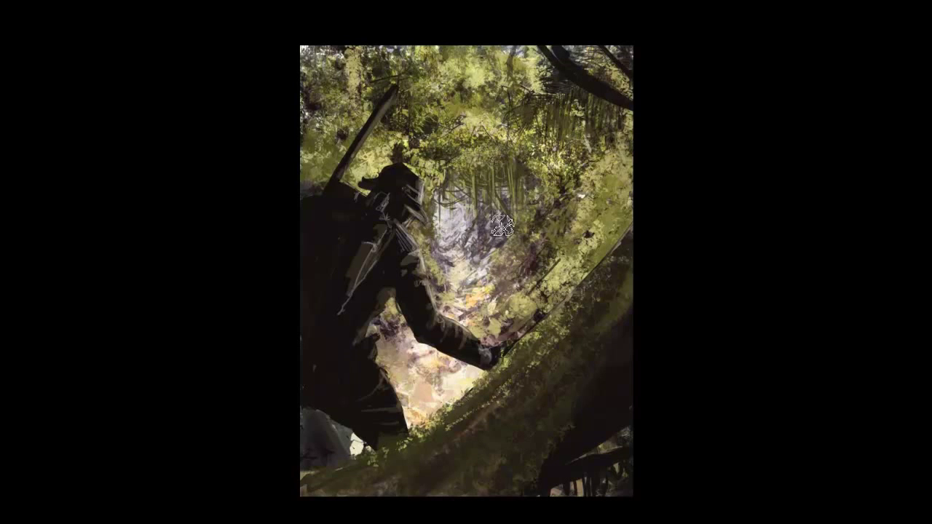
With a soft preset brush, haze pale light across the right side and the figure's back and head
key(F5)
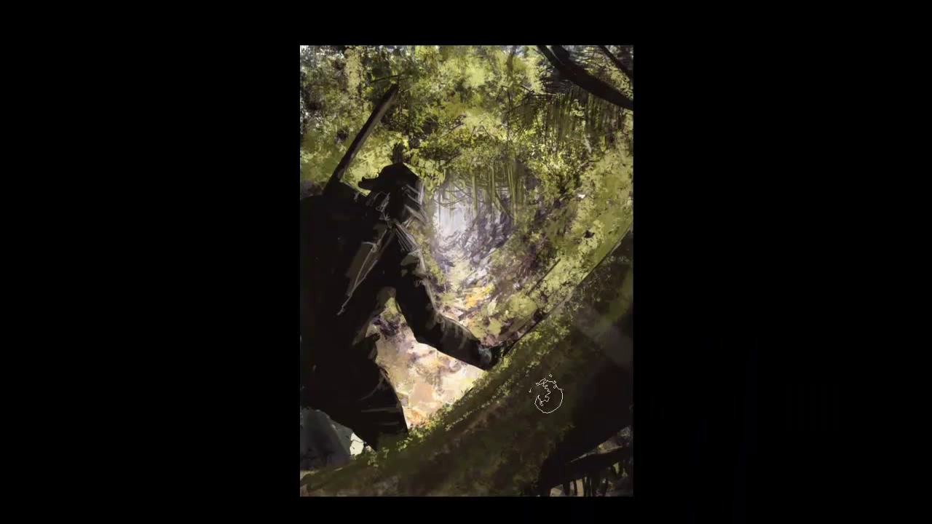
drag(495, 219, 626, 284)
drag(320, 299, 444, 220)
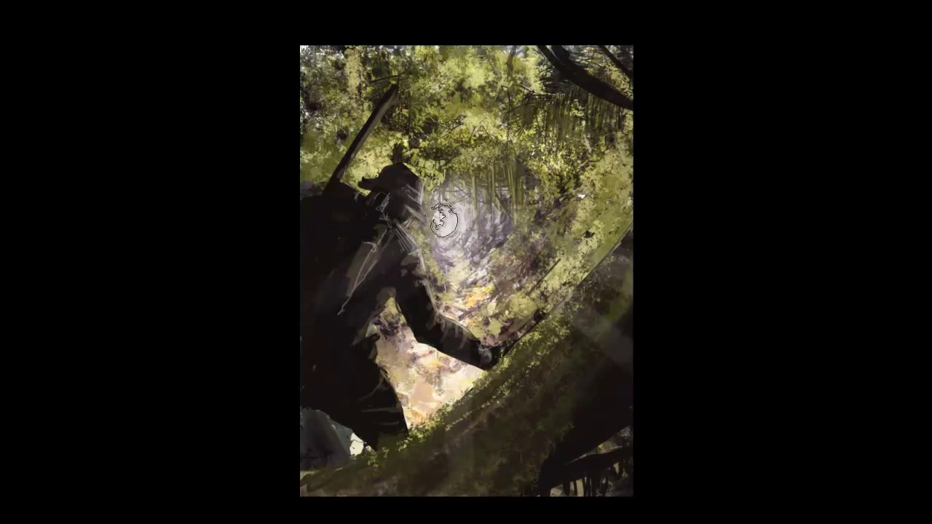